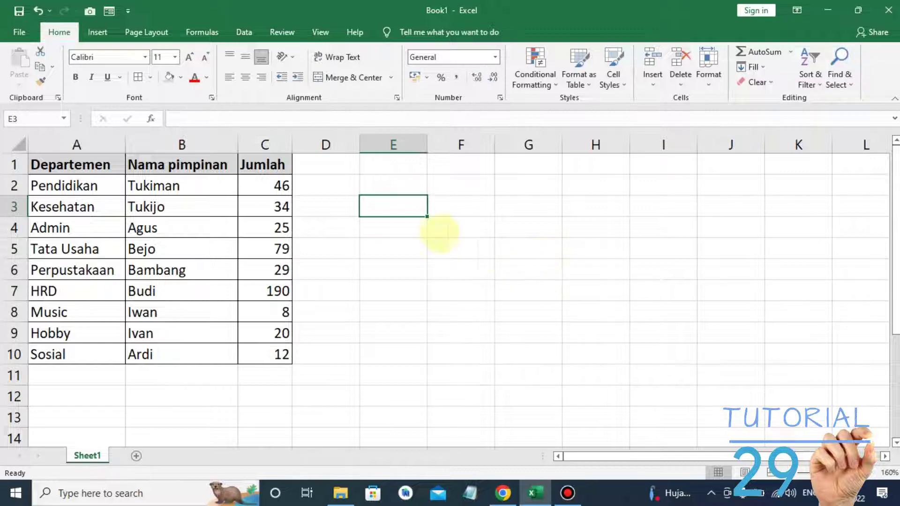
- Enter the formula =C2*3 in cell D2 beside the Pendidikan row
click(334, 185)
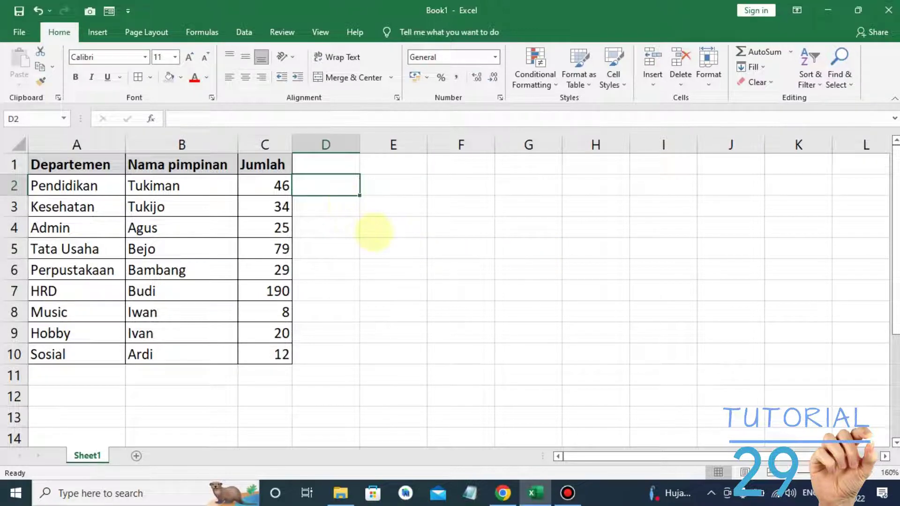
text(=)
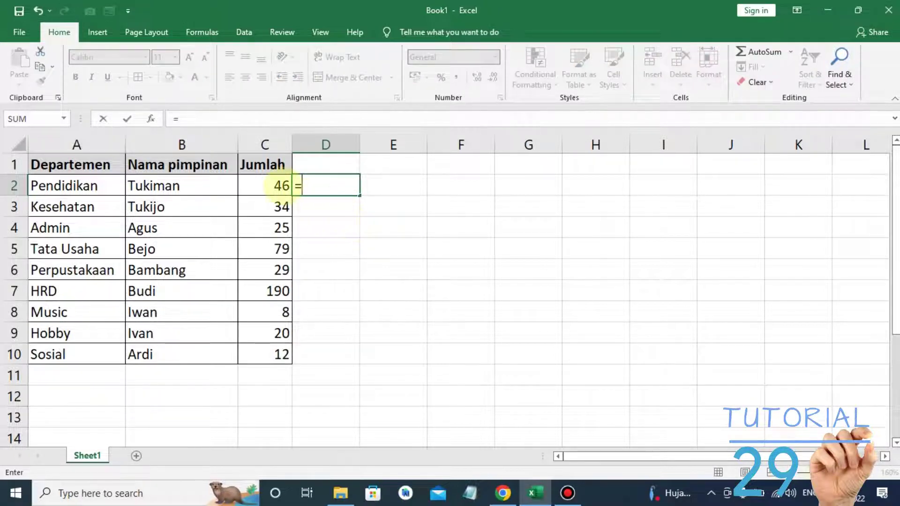
click(280, 185)
text(*3)
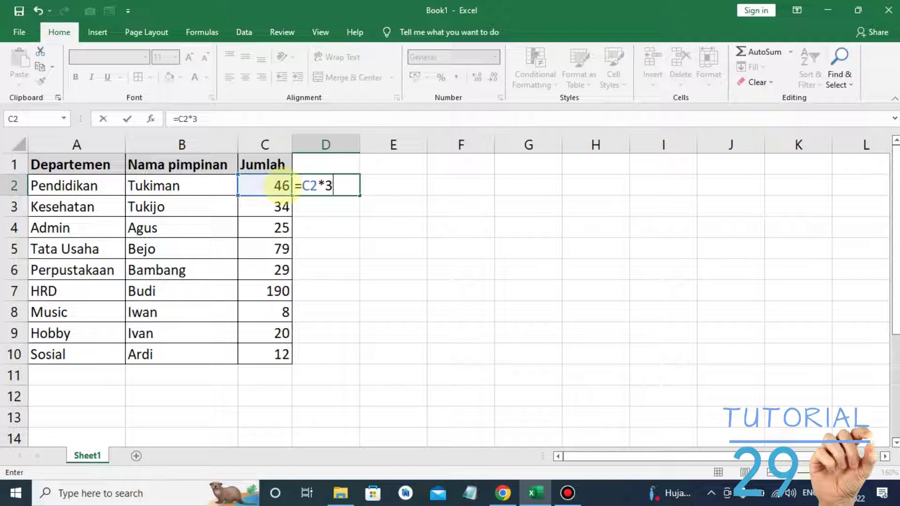
key(Return)
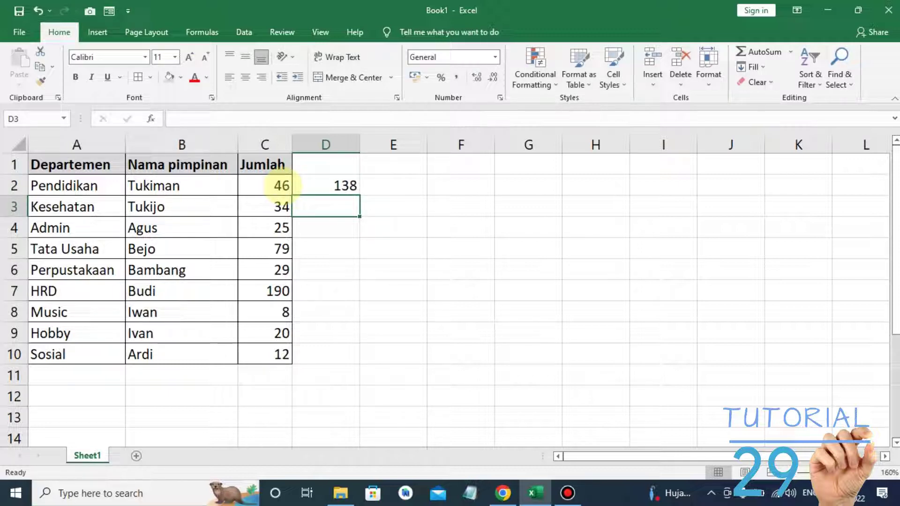
- Fill the formula from D2 down through D10
click(326, 186)
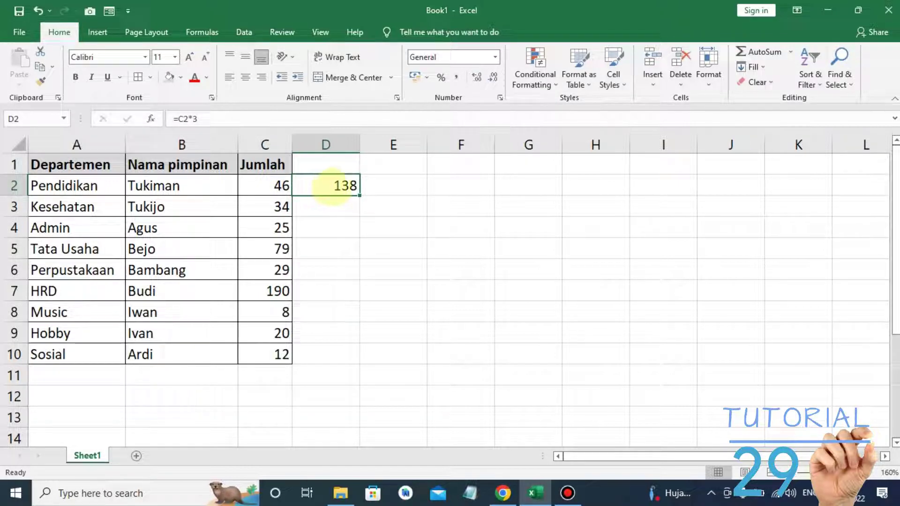
mouse_move(360, 195)
mouse_down()
mouse_move(337, 228)
mouse_move(345, 188)
mouse_up()
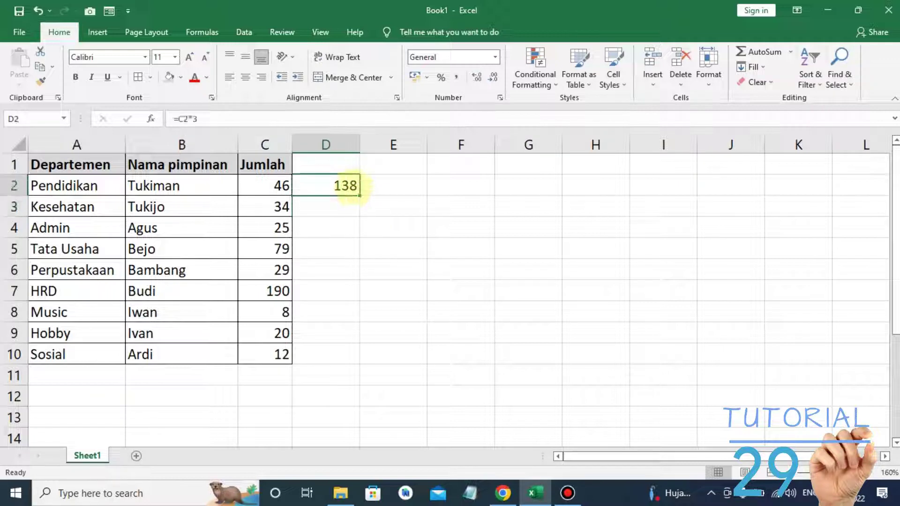
key(Down)
click(350, 187)
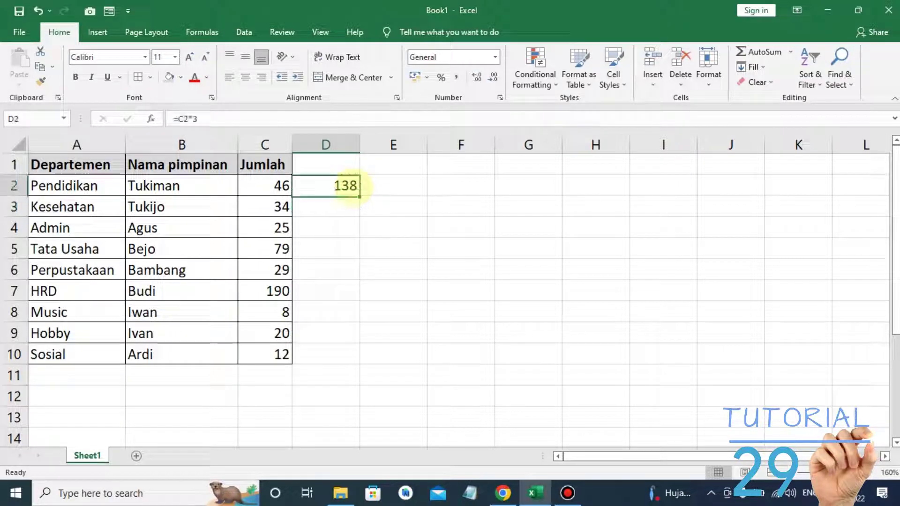
drag(359, 194, 357, 362)
- Replace the formula in cell D2 with =C2*8+5
click(356, 187)
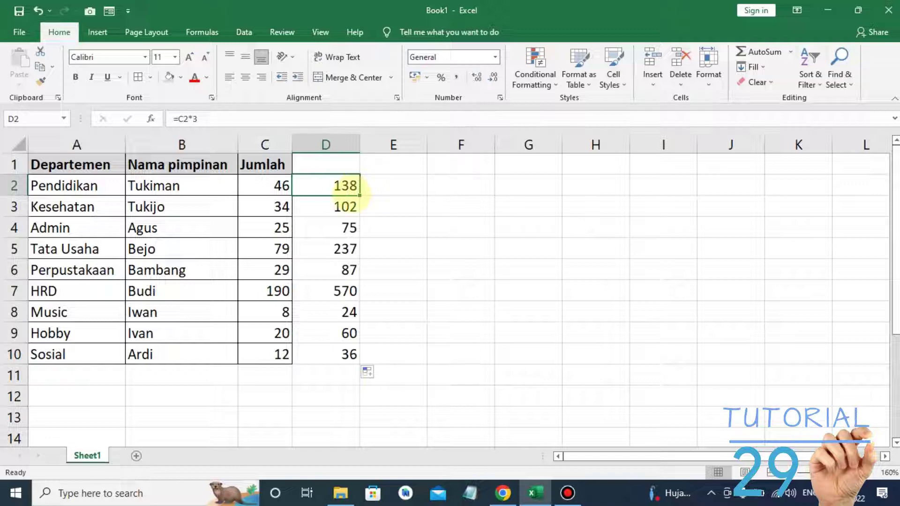
text(=)
click(265, 188)
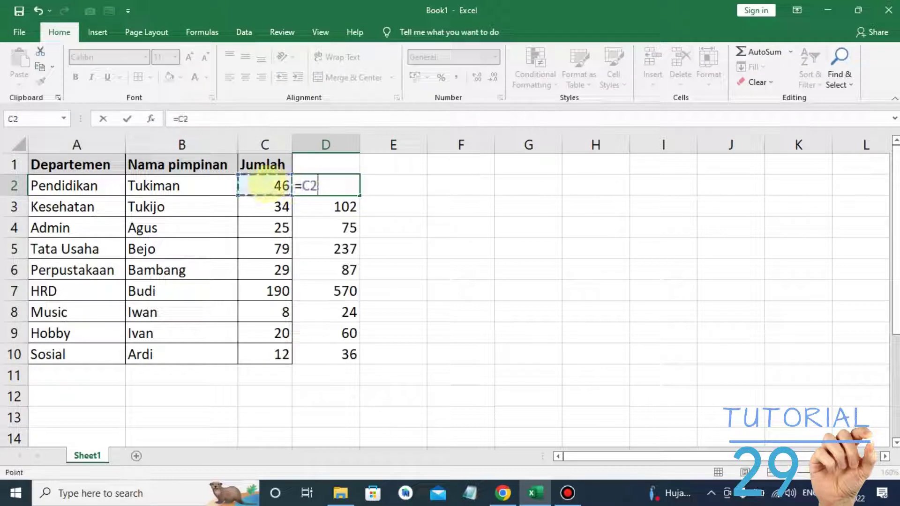
text(*8)
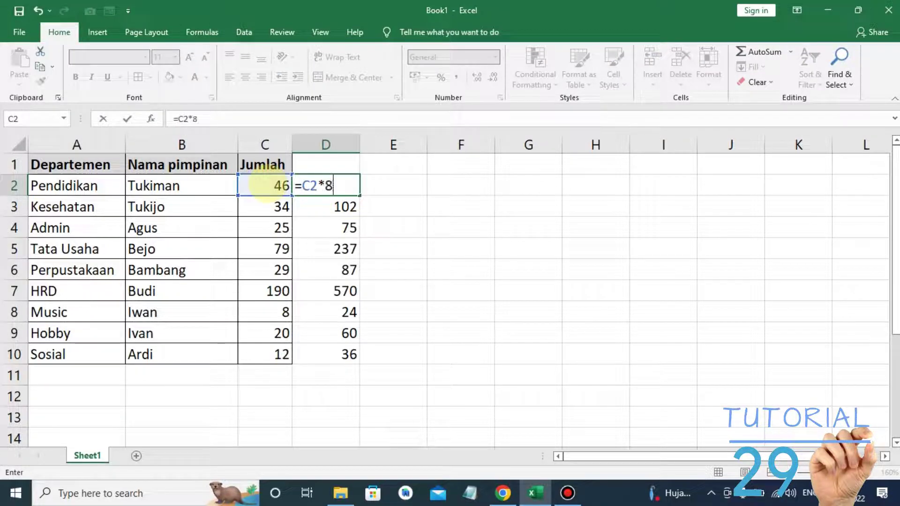
text(+5)
key(Return)
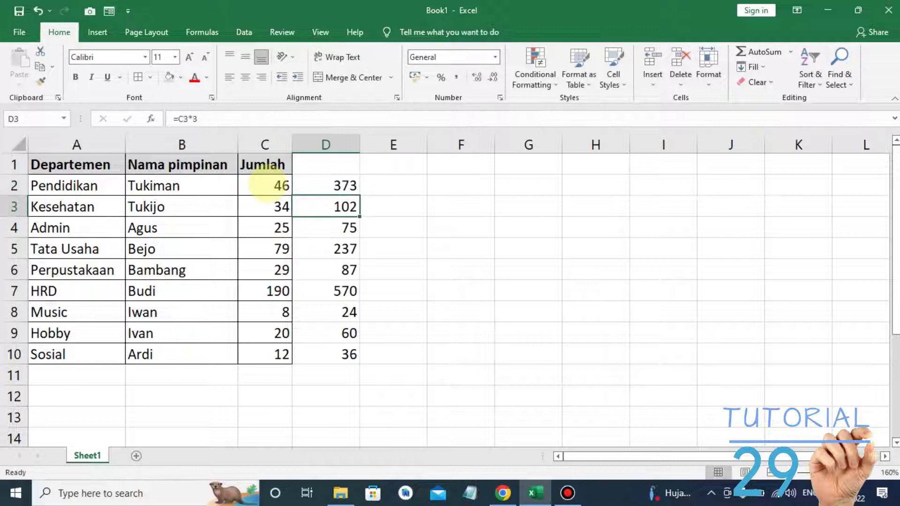
- Copy the revised D2 formula down column D to row 10
click(348, 185)
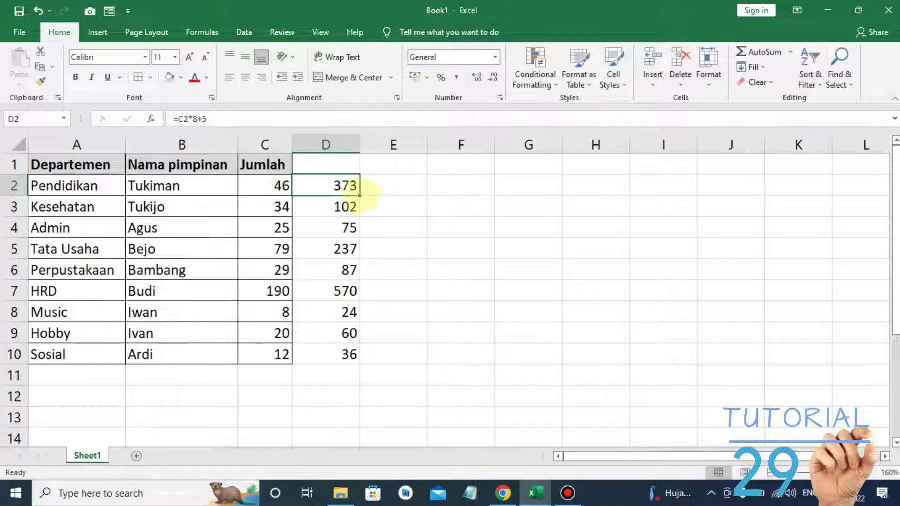
drag(361, 194, 368, 357)
click(396, 242)
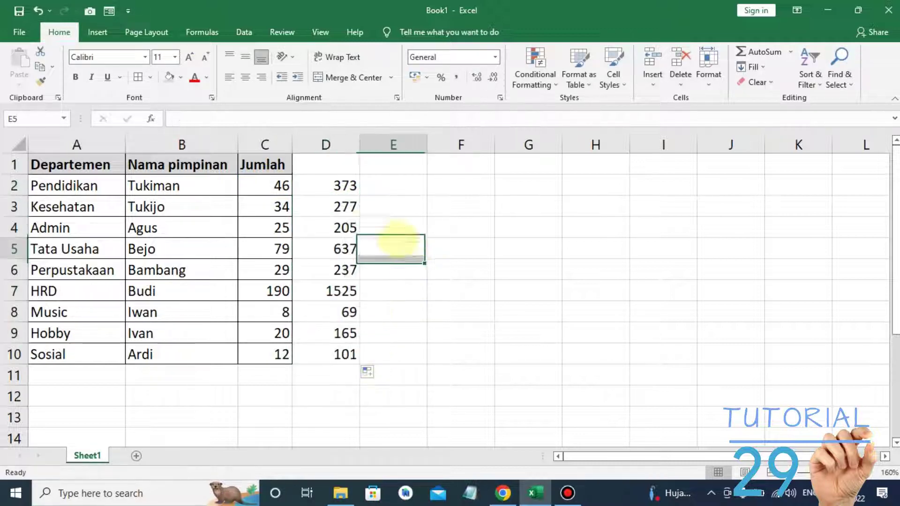
- Select cell D2 and open the Advanced page of the Excel Options
click(353, 185)
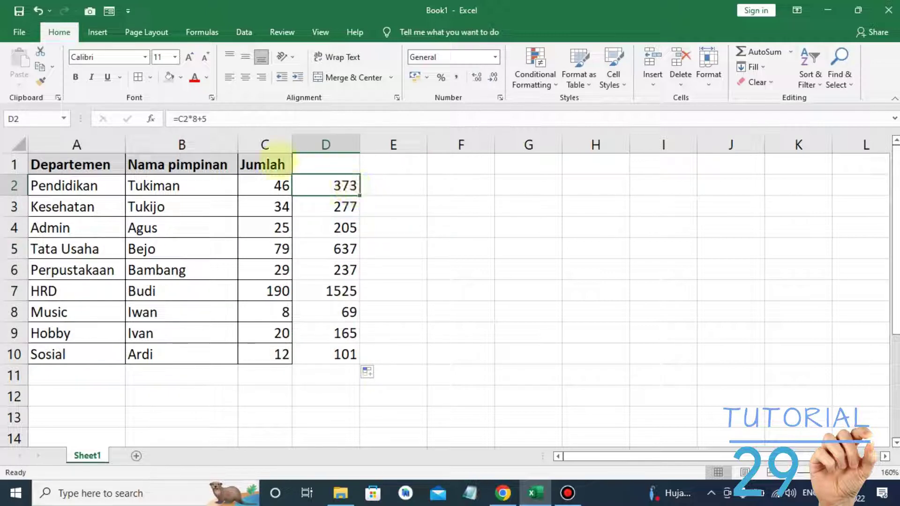
click(20, 32)
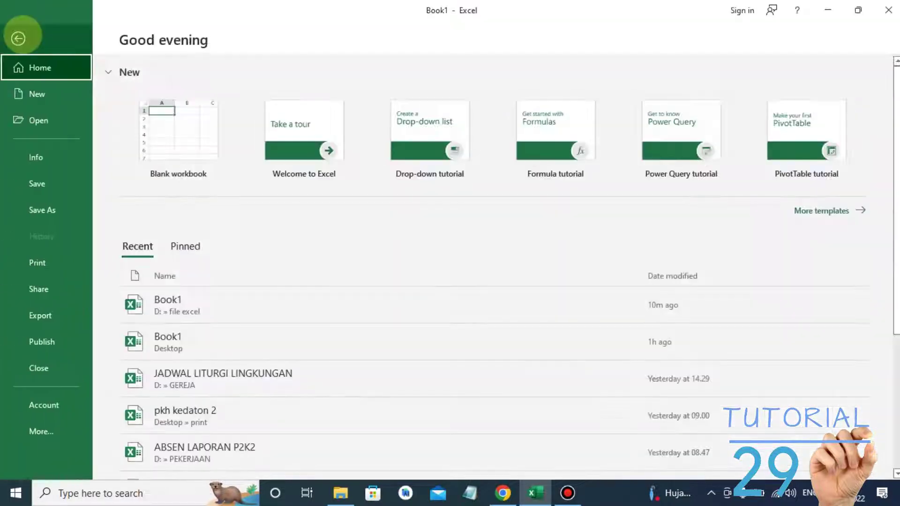
click(43, 431)
click(141, 458)
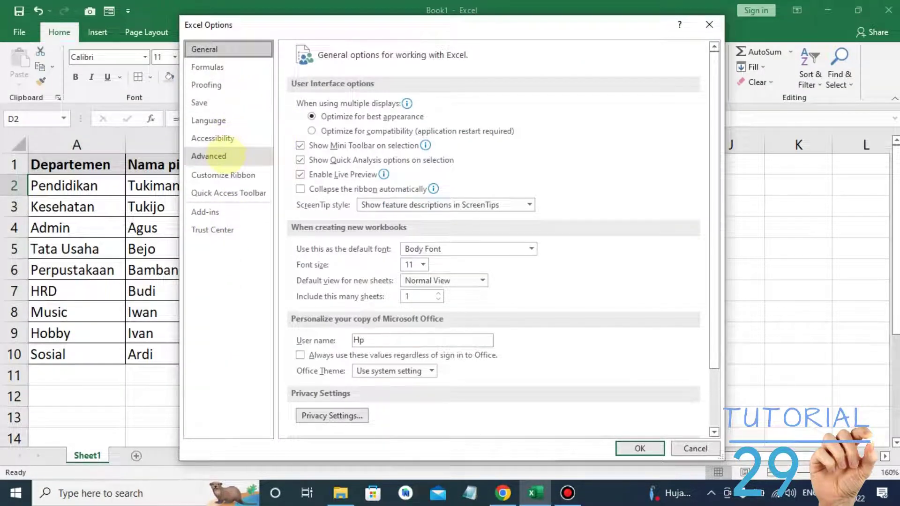
click(209, 156)
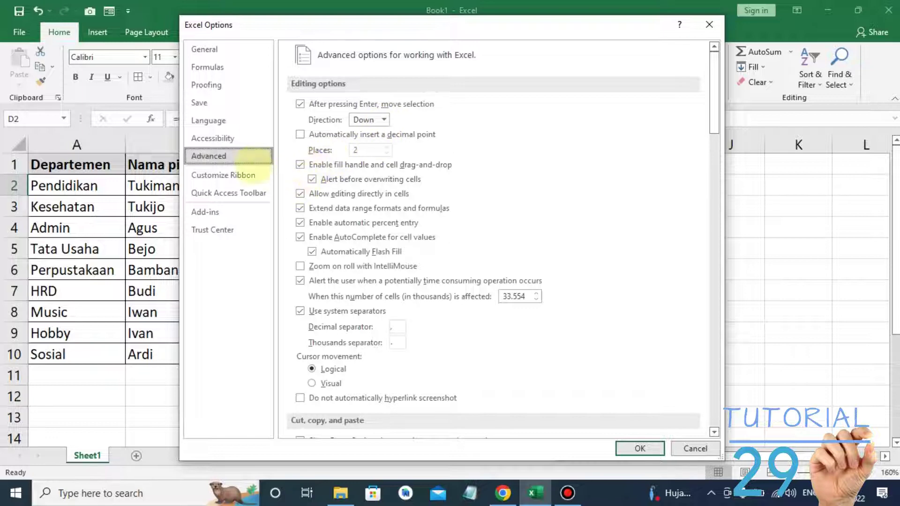
- Try the Right, Up and Left directions for moving the selection after Enter, apply Up, and test it from cell D2
click(384, 120)
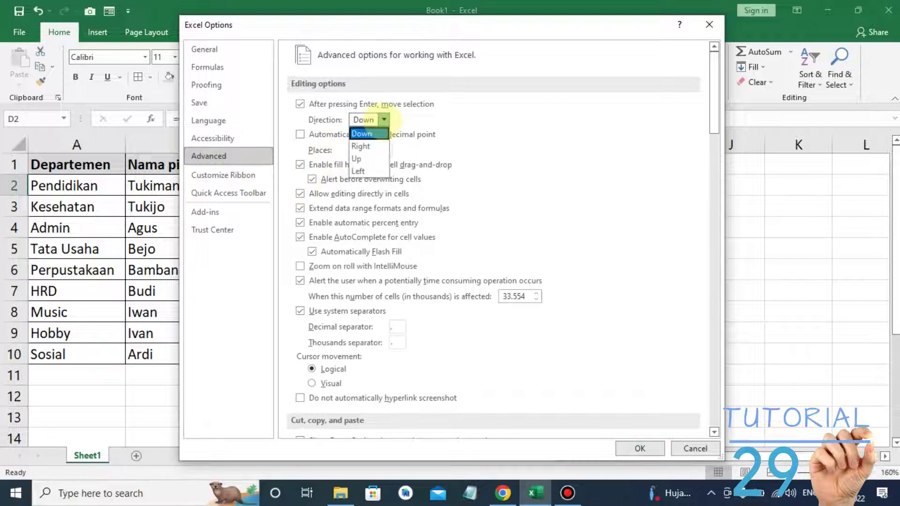
click(364, 144)
click(384, 120)
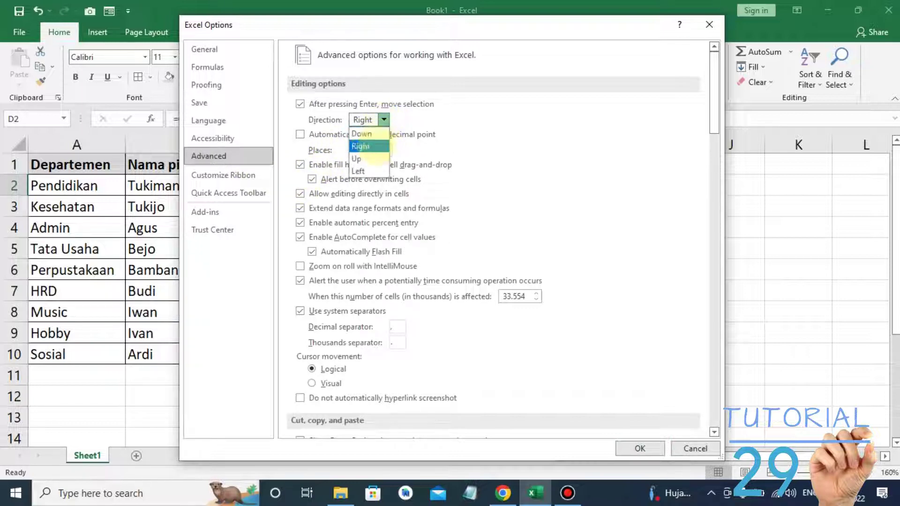
click(363, 158)
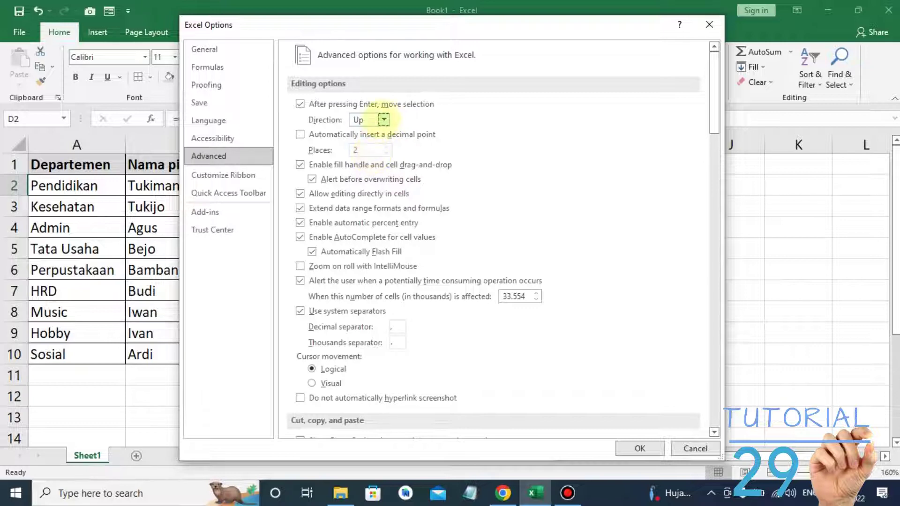
click(384, 120)
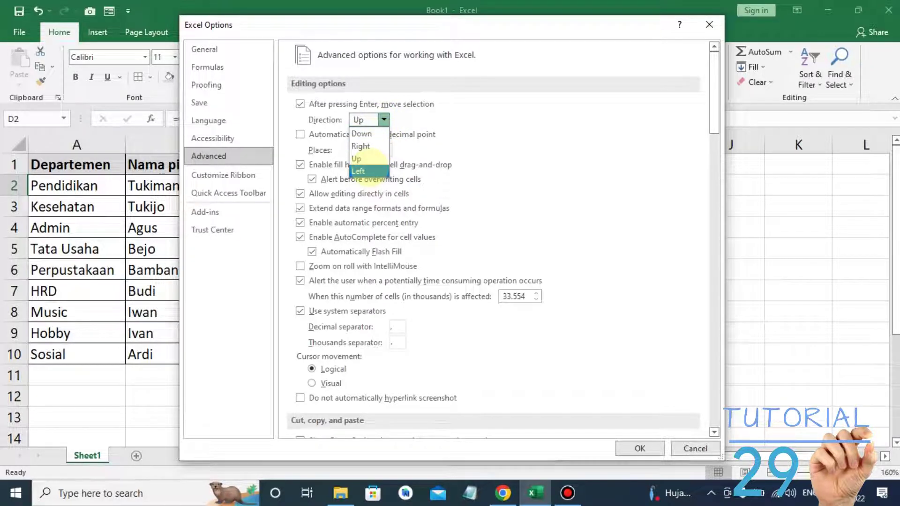
click(364, 171)
click(382, 120)
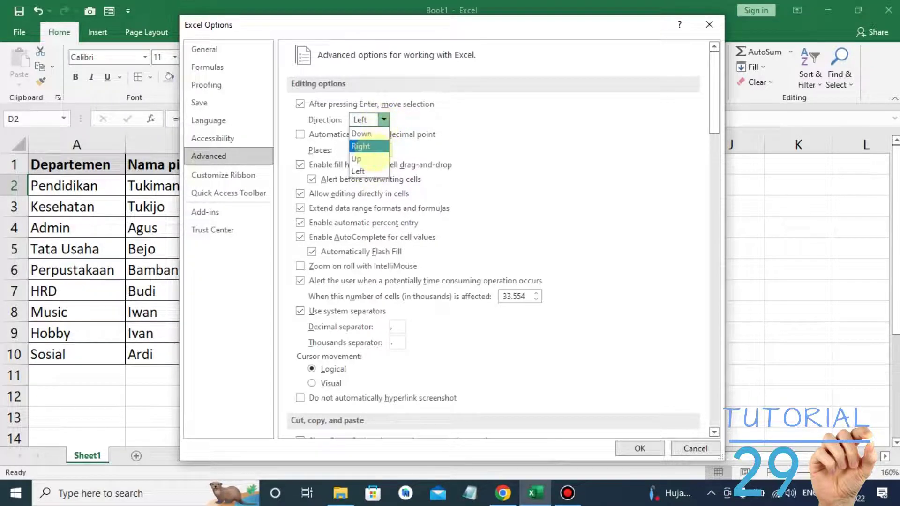
click(369, 158)
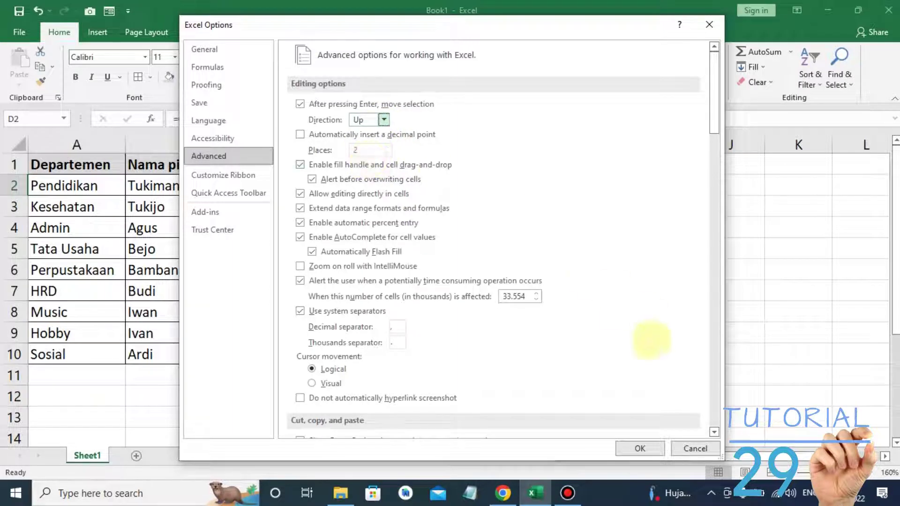
click(640, 449)
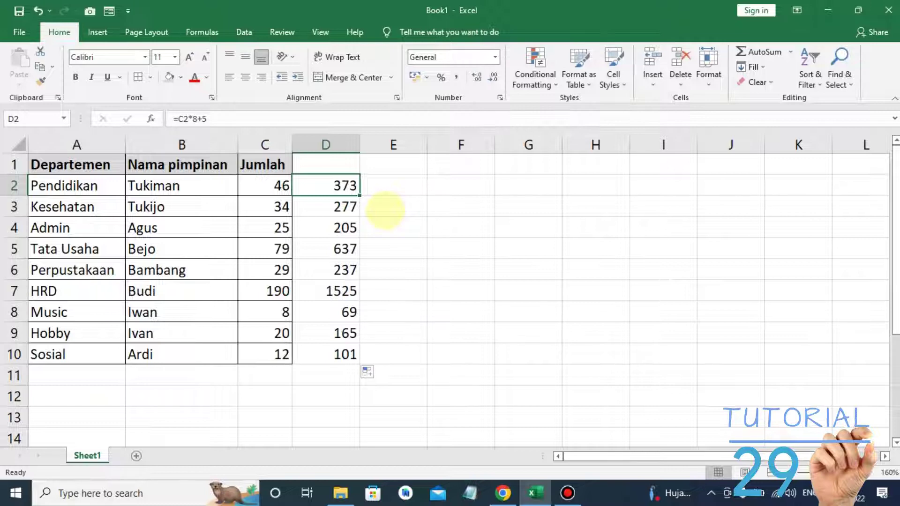
key(Up)
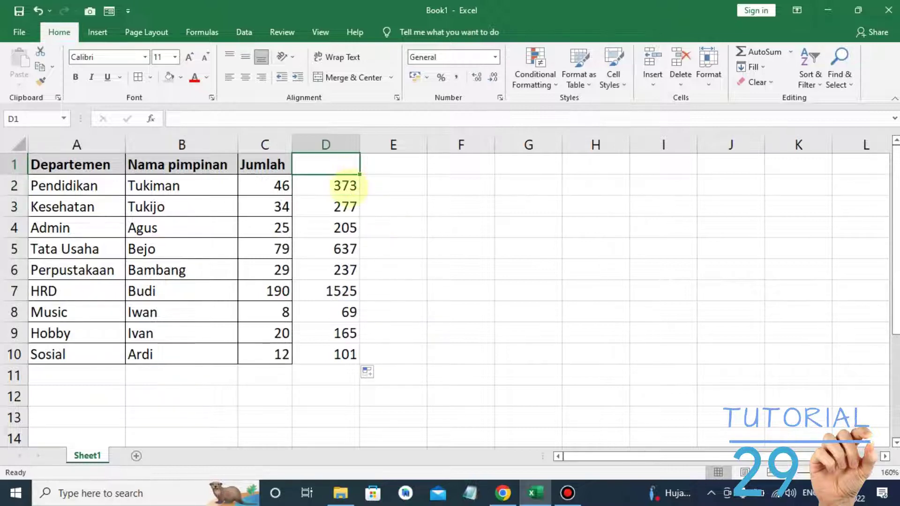
click(345, 185)
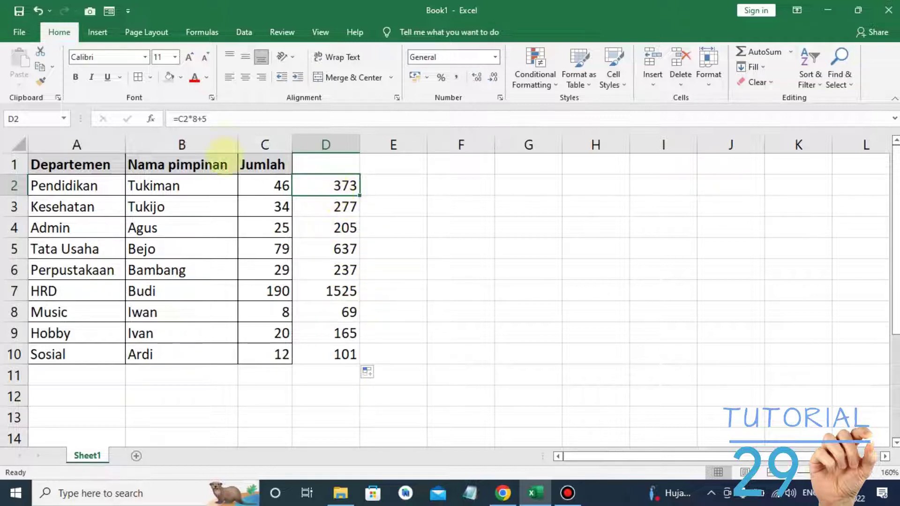
- In the advanced options, set the Enter direction to Down and disable "After pressing Enter, move selection"
click(20, 33)
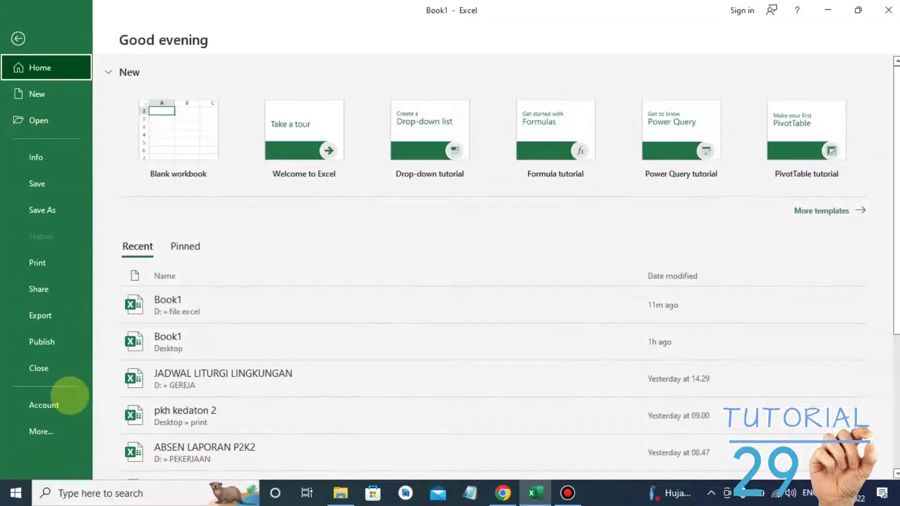
click(42, 432)
click(135, 458)
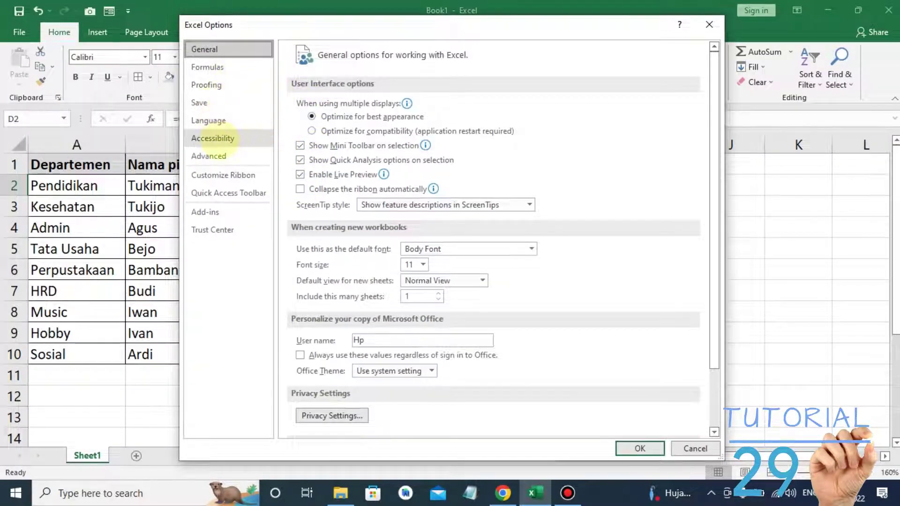
click(211, 155)
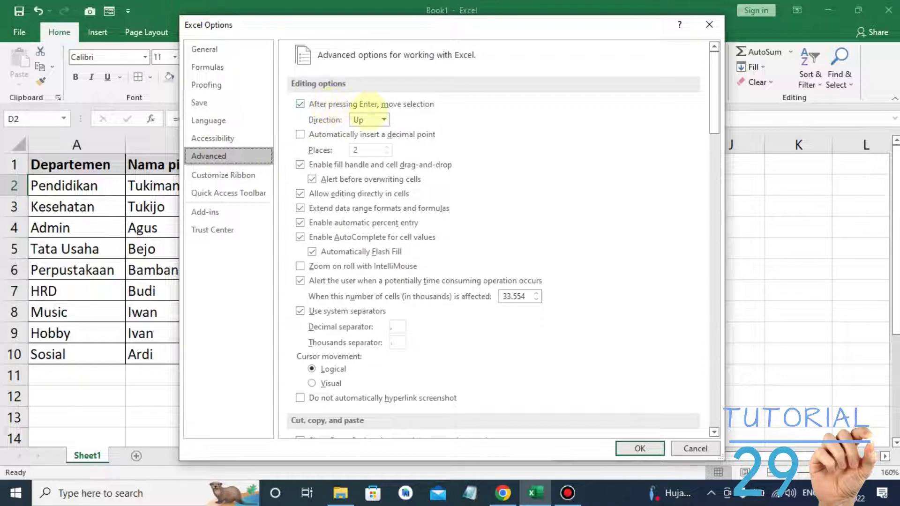
click(383, 120)
click(362, 133)
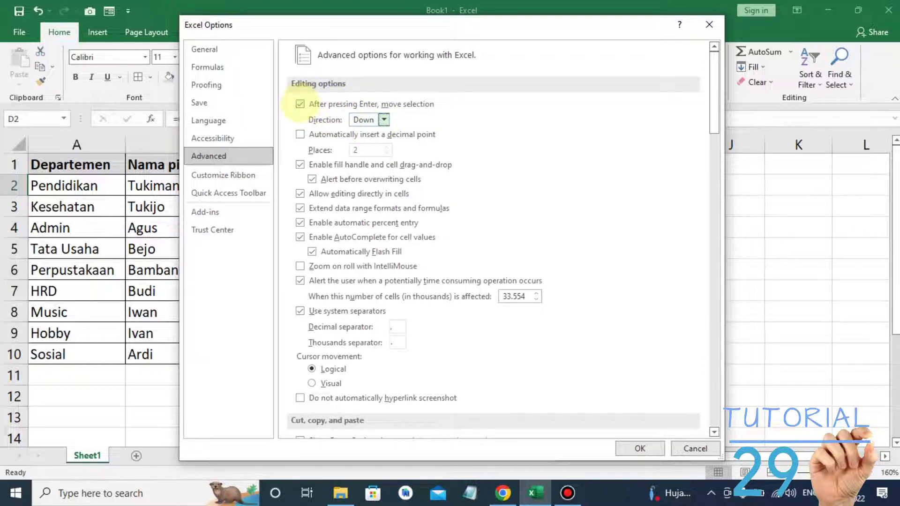
click(300, 104)
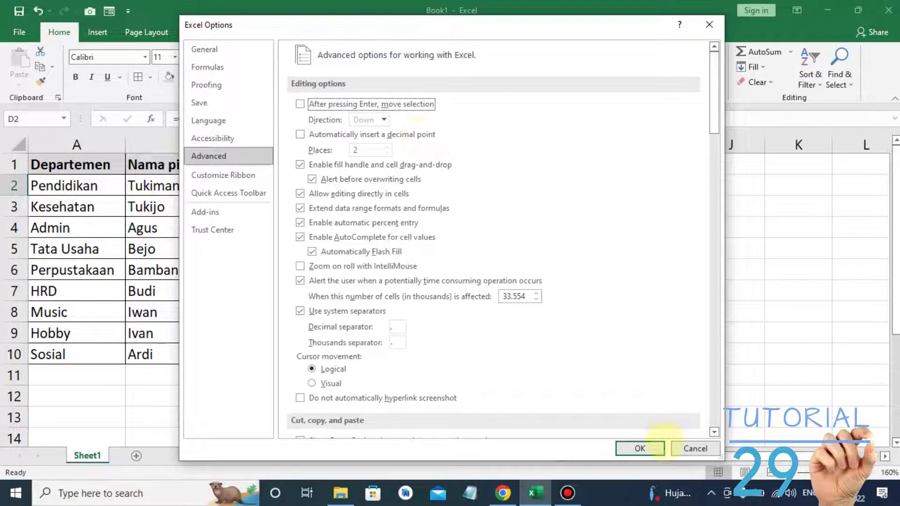
click(638, 448)
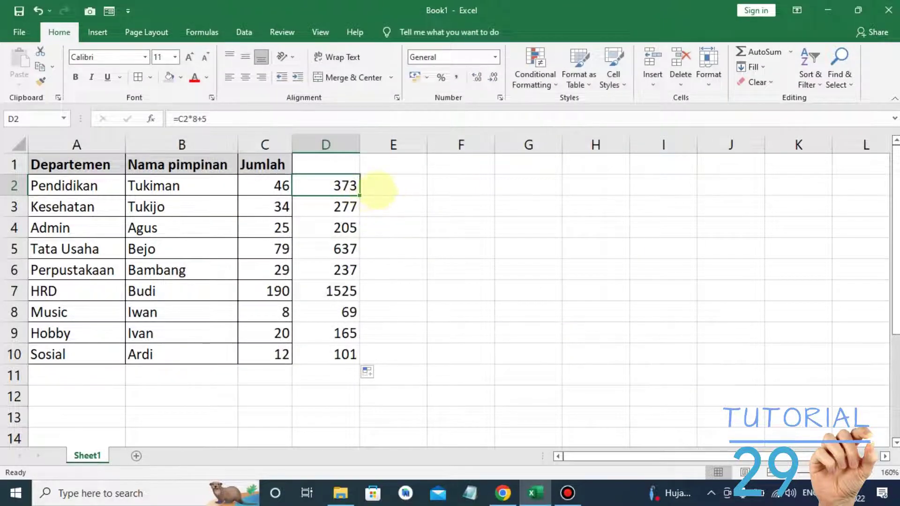
- Enter the formula =D2+C2 in cell E2 and fill it down column E to row 10
click(387, 187)
text(=)
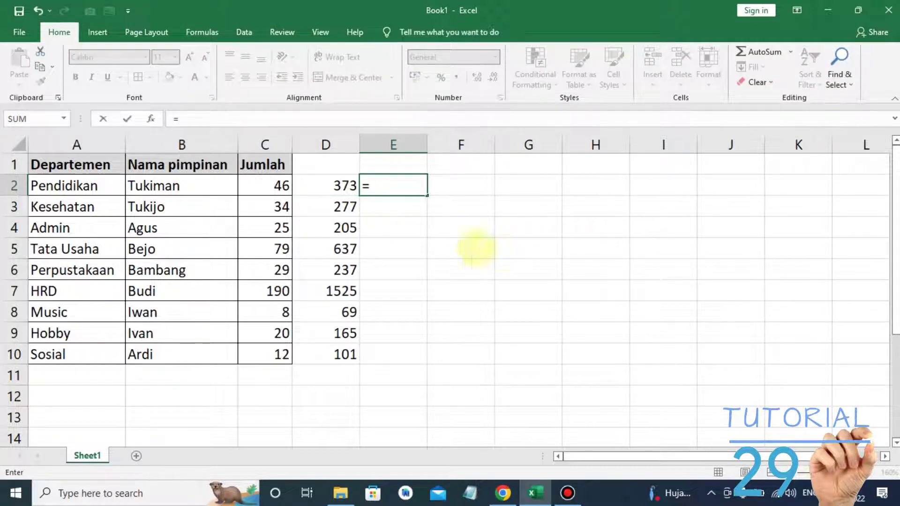
click(326, 187)
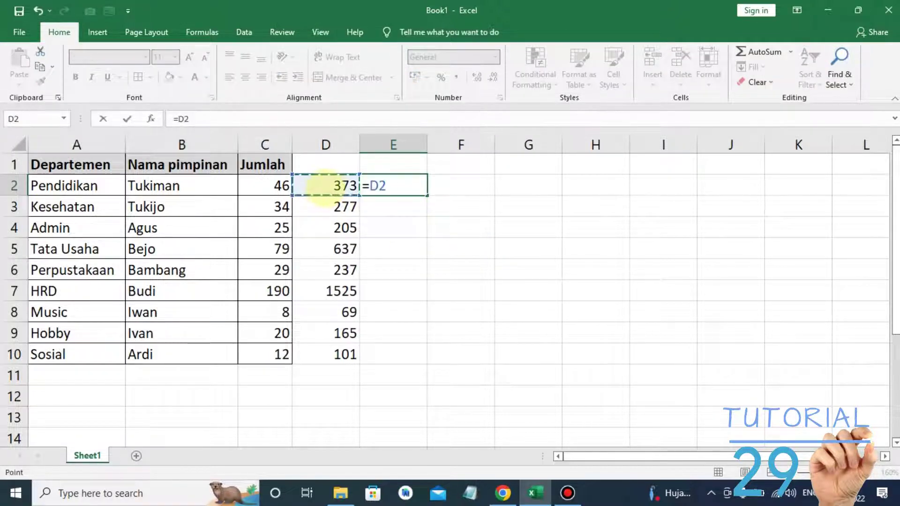
text(+)
click(265, 186)
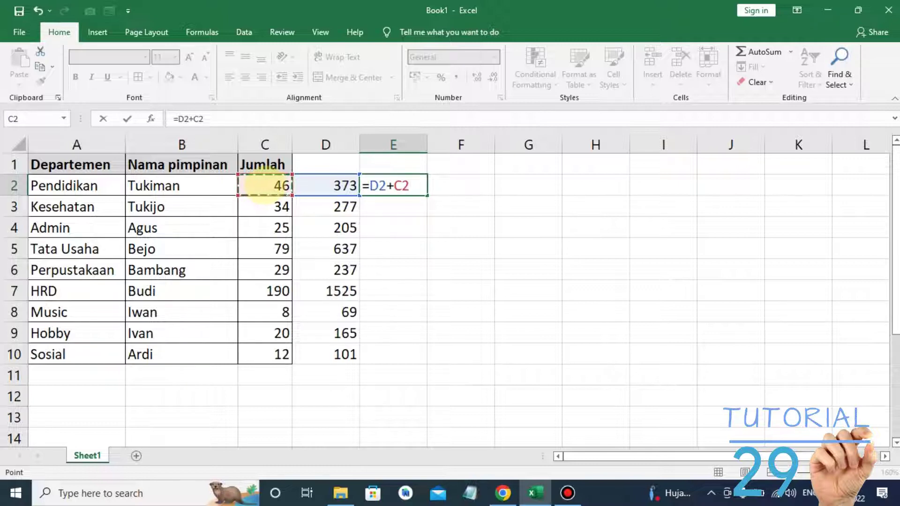
key(Return)
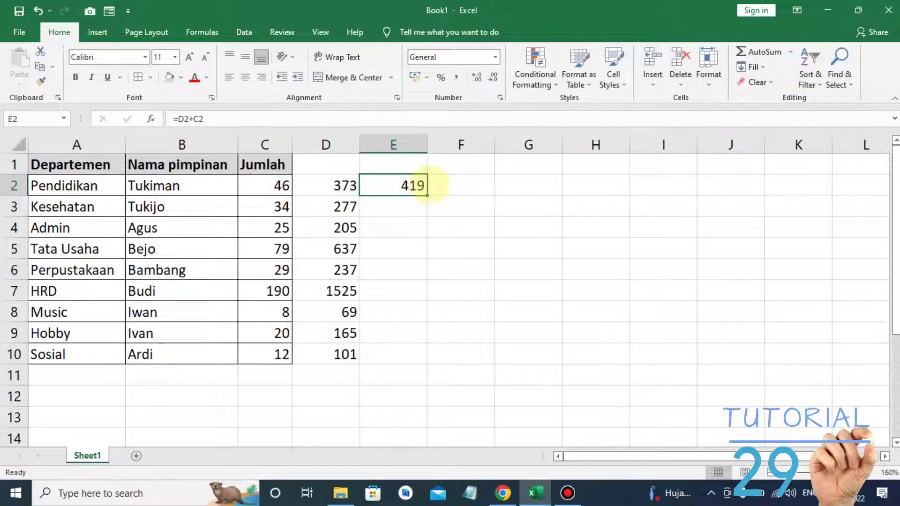
drag(427, 195, 428, 358)
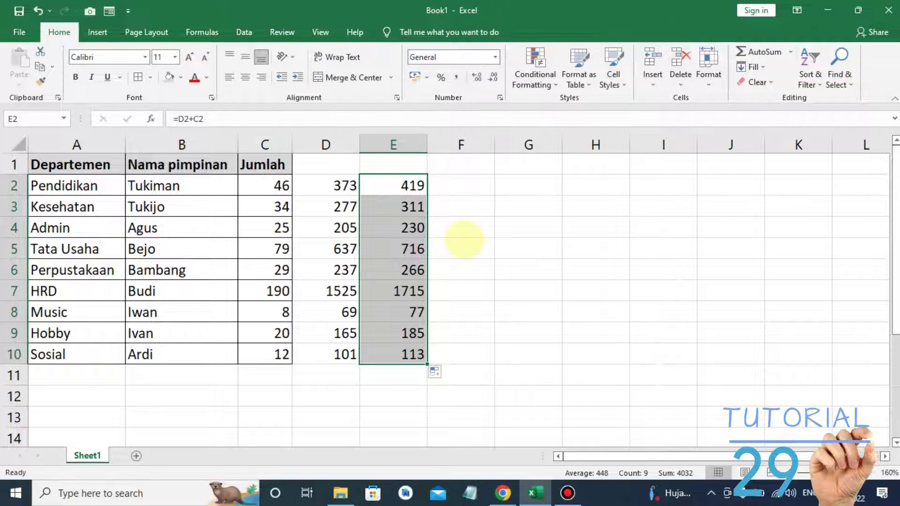
- Enter the text "Kepala Sekolah SDN 2 Tanggul Angin" in cell F2
click(459, 190)
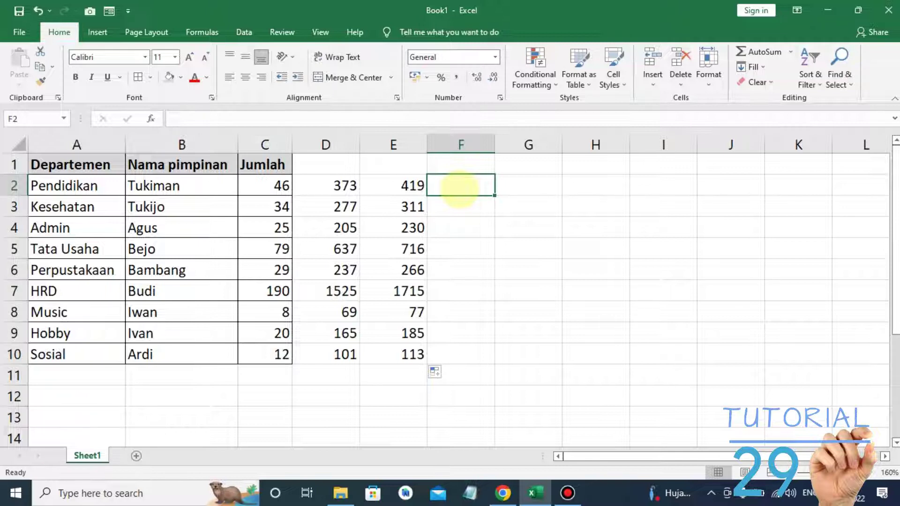
text(KEP)
key(BackSpace)
key(BackSpace)
key(BackSpace)
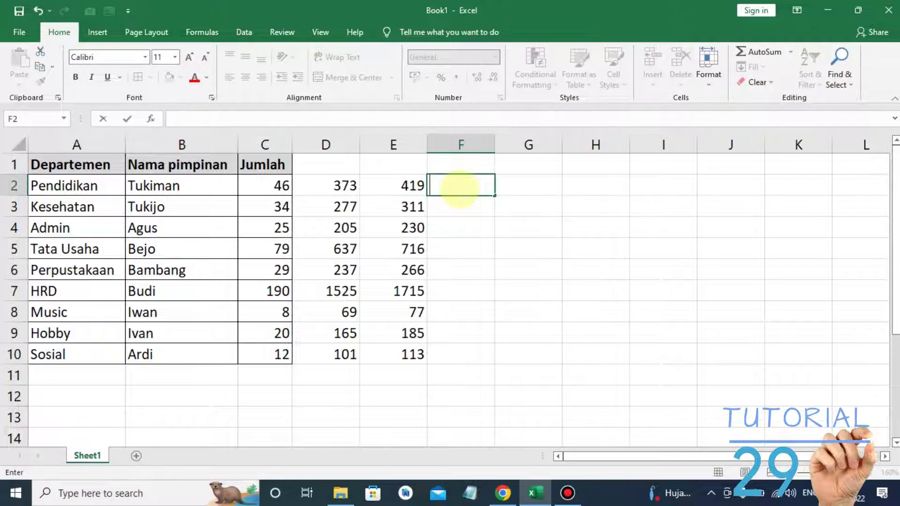
text(Kepala Sek)
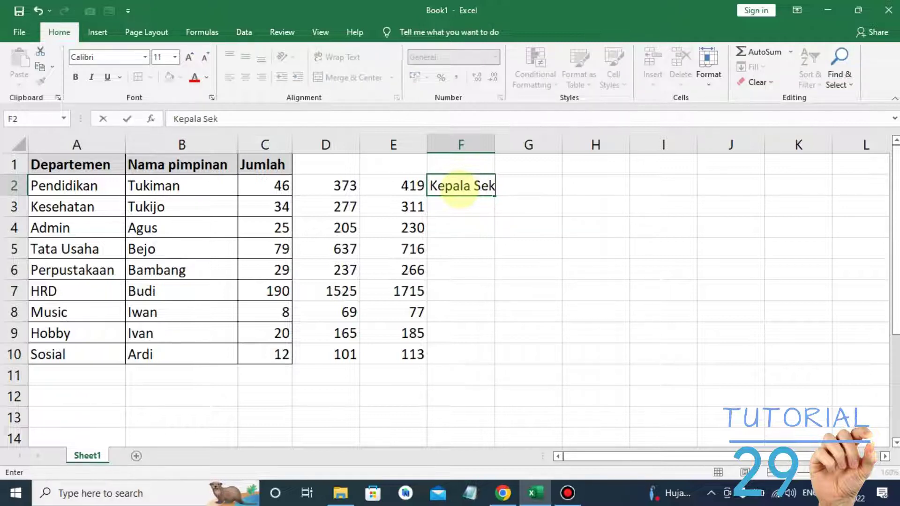
text(olah SDN )
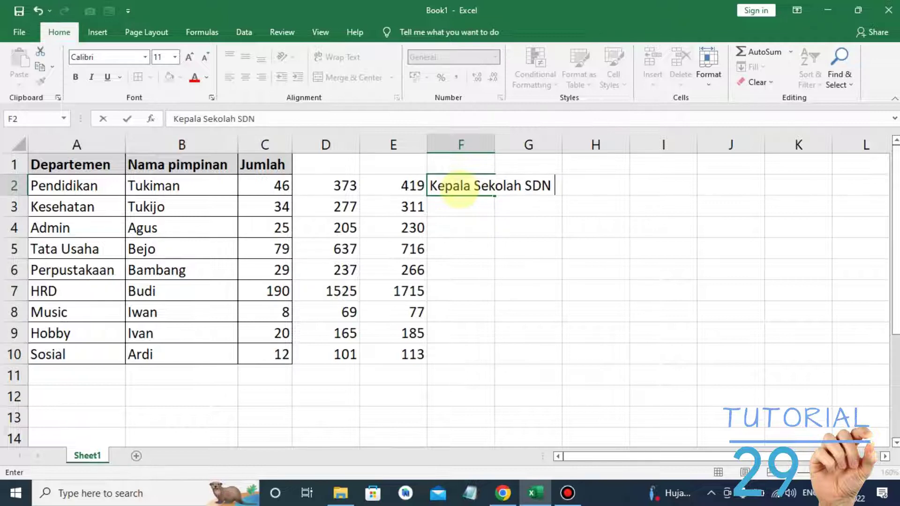
text(2 Tanggul)
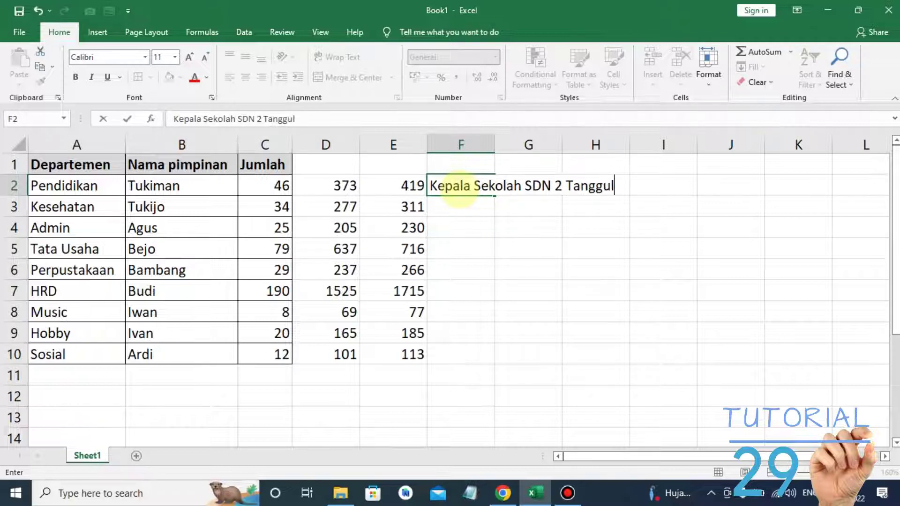
text( Ang)
key(BackSpace)
text(ngin)
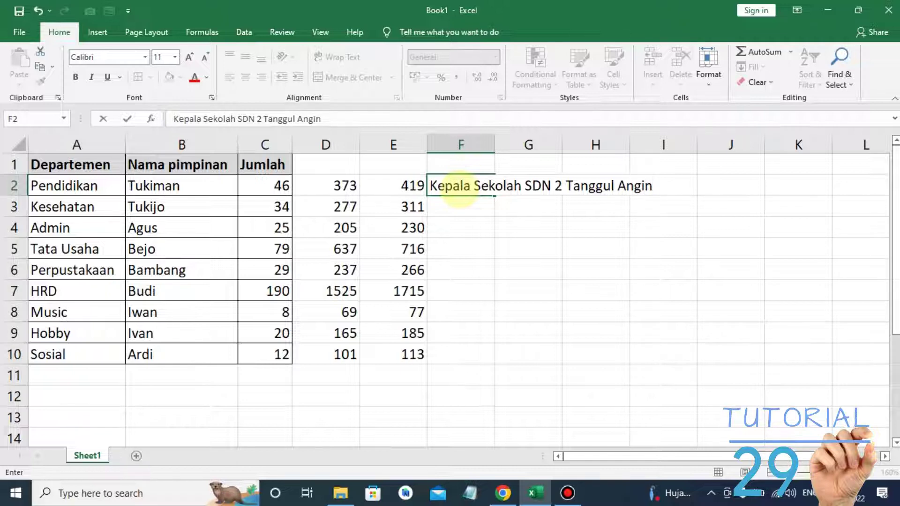
key(ctrl+Return)
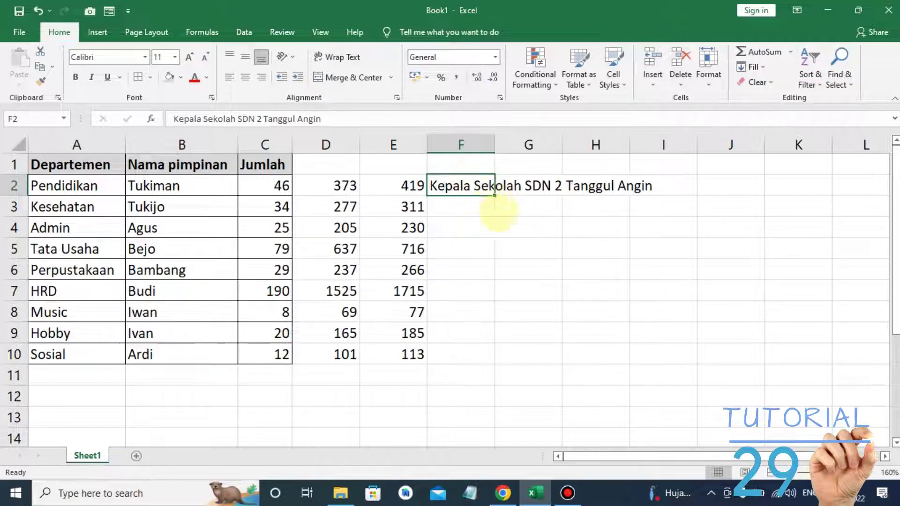
click(537, 208)
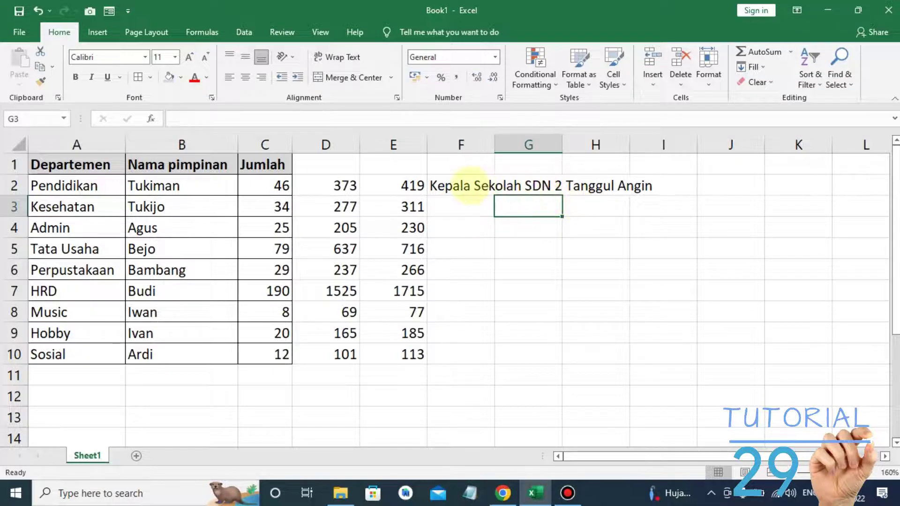
click(483, 186)
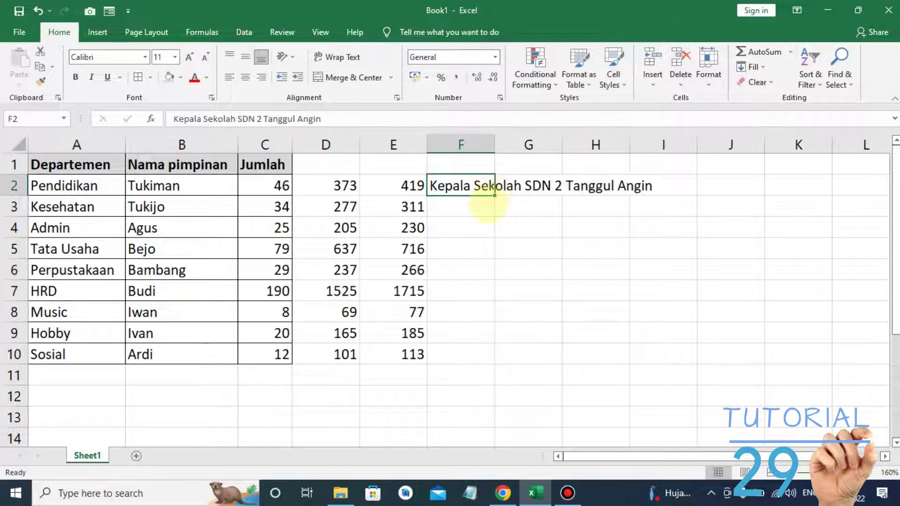
click(485, 206)
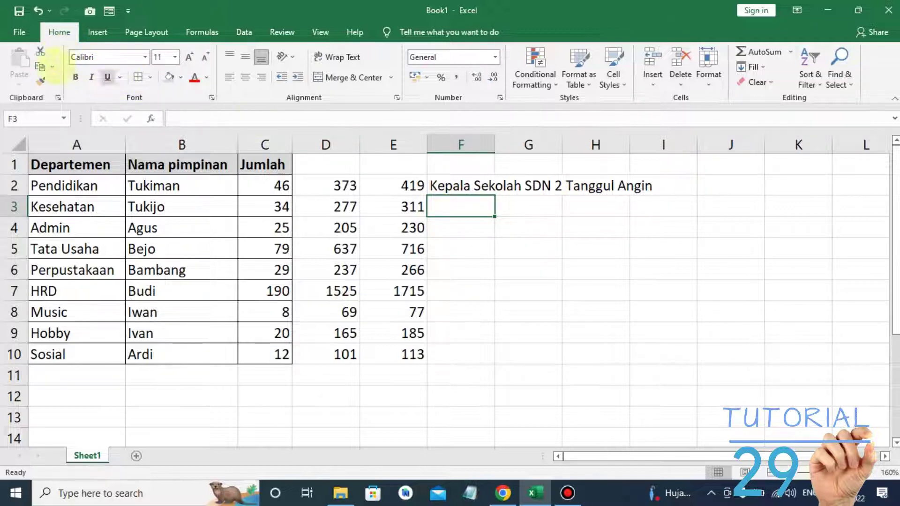
- Open the AutoCorrect options from the Proofing page of the Excel Options
click(20, 32)
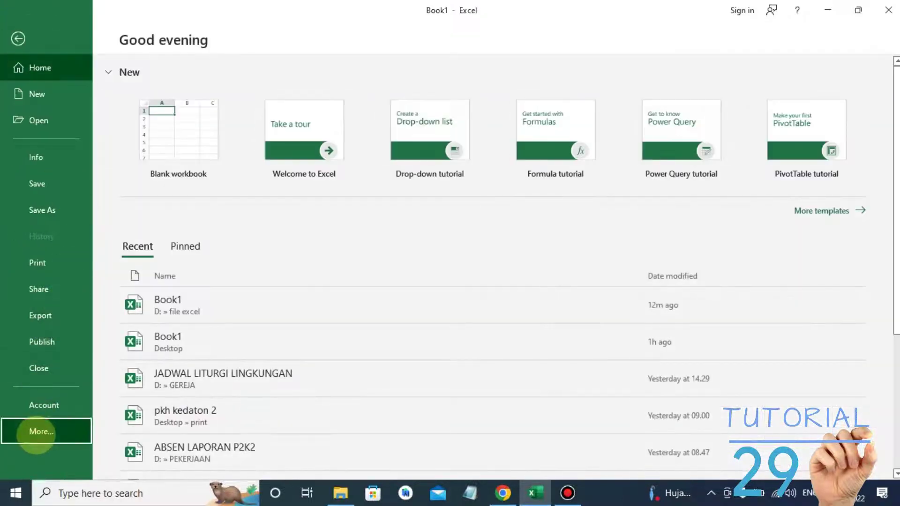
click(43, 431)
click(124, 457)
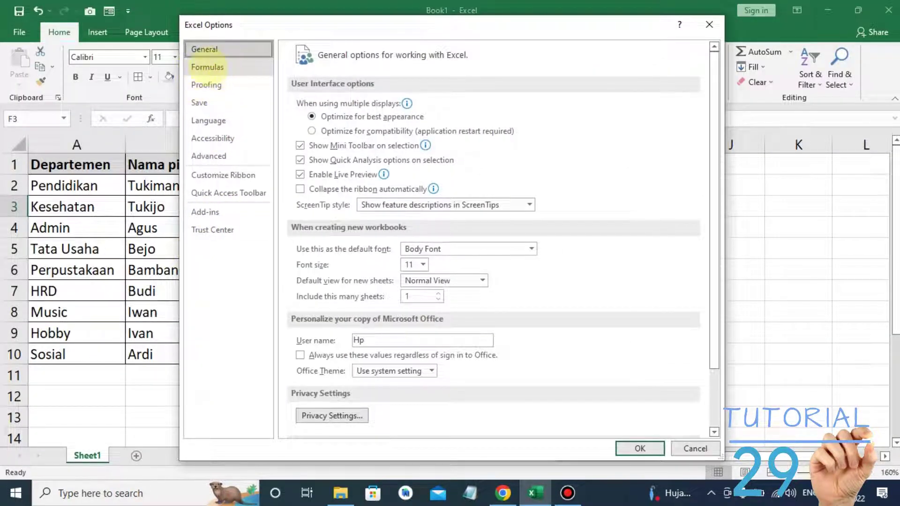
click(206, 85)
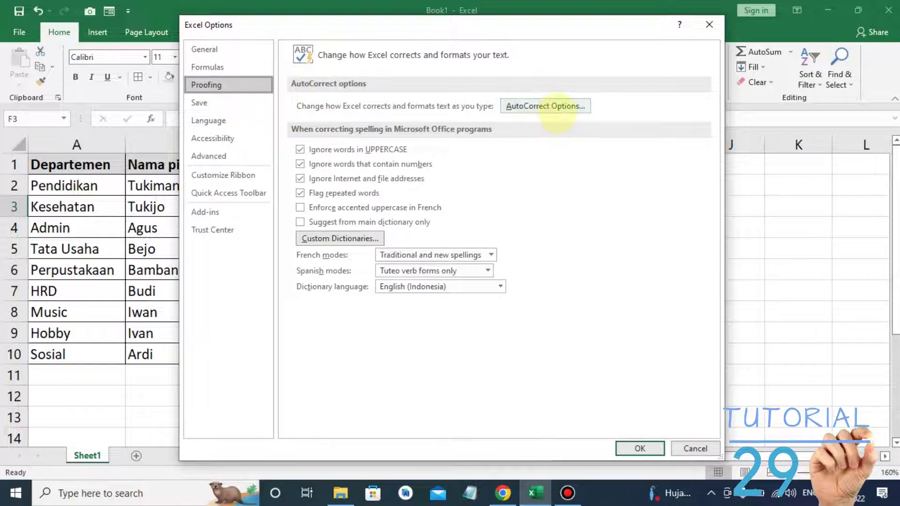
click(538, 107)
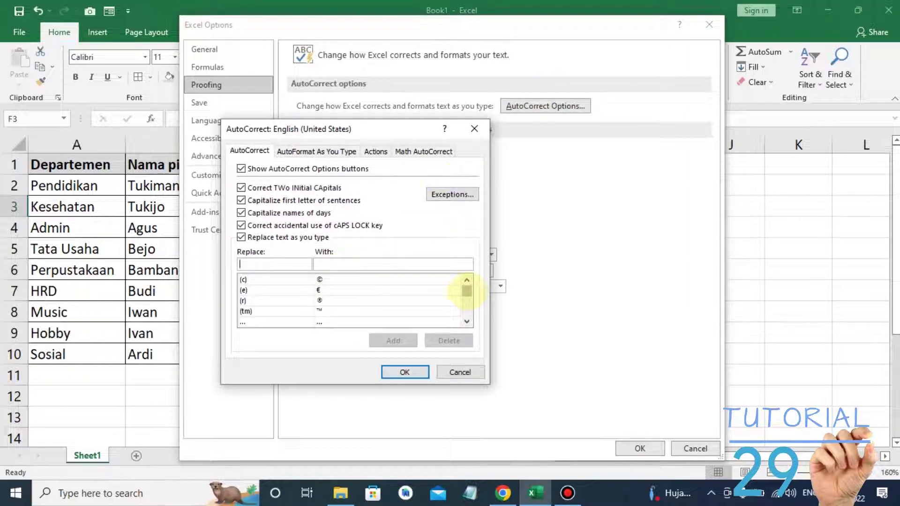
mouse_move(467, 291)
mouse_down()
mouse_move(467, 310)
mouse_move(467, 290)
mouse_up()
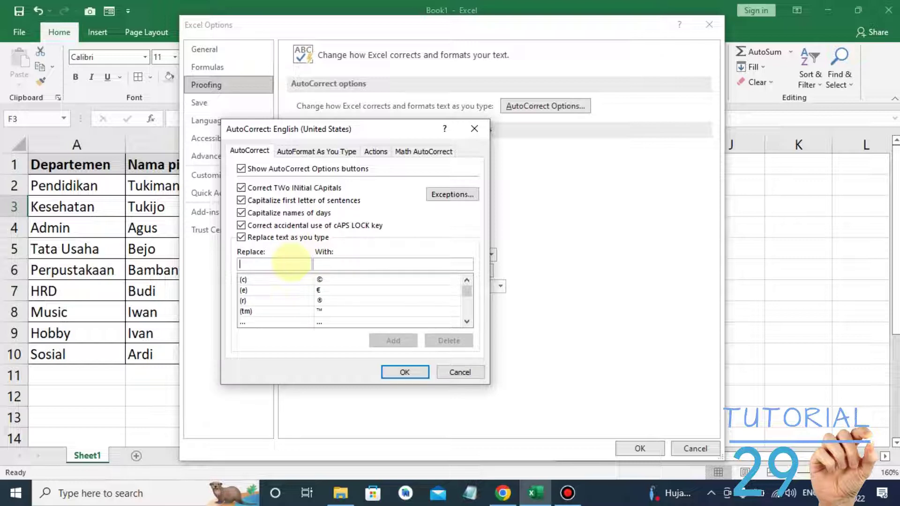
- Add an AutoCorrect entry replacing "kp" with "Kepala Sekolah SDN 2 Tanggul Angin" and apply the options
text(kp)
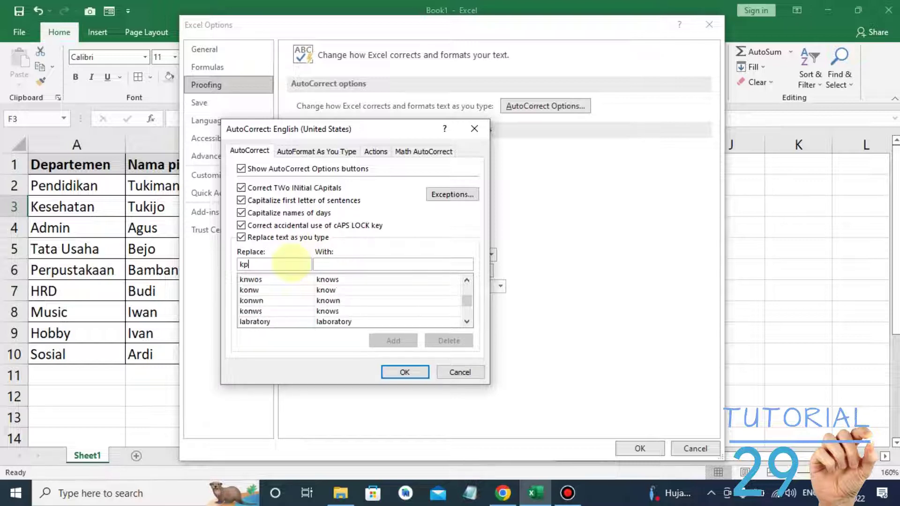
click(358, 265)
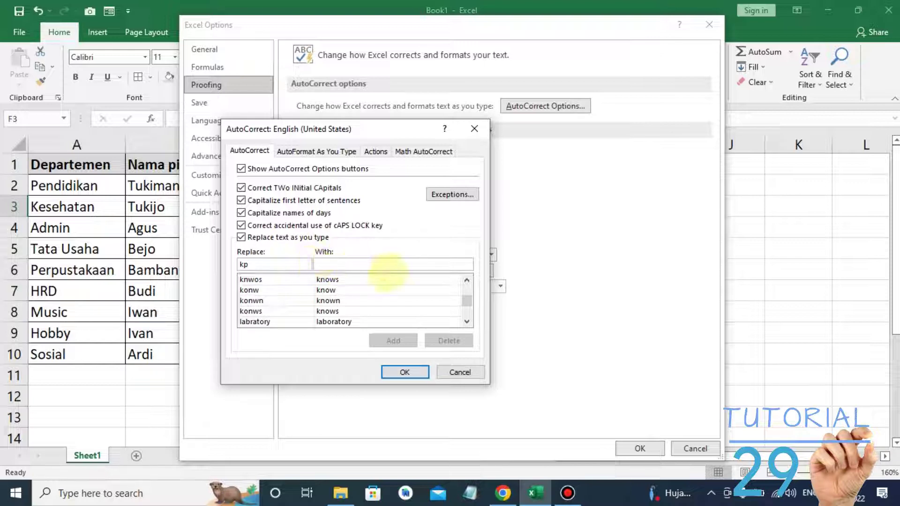
text(Kepaa)
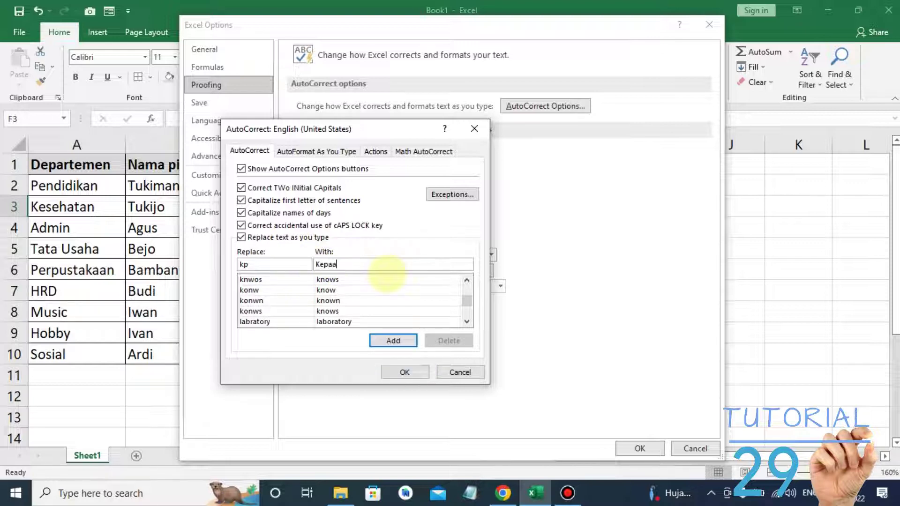
key(BackSpace)
text(la Sekolah SDN 2 Tanggul )
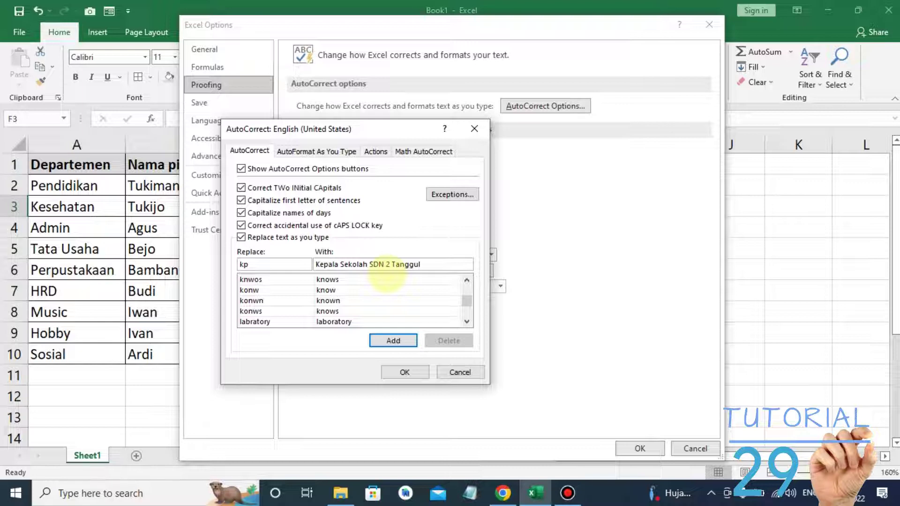
text(Angin)
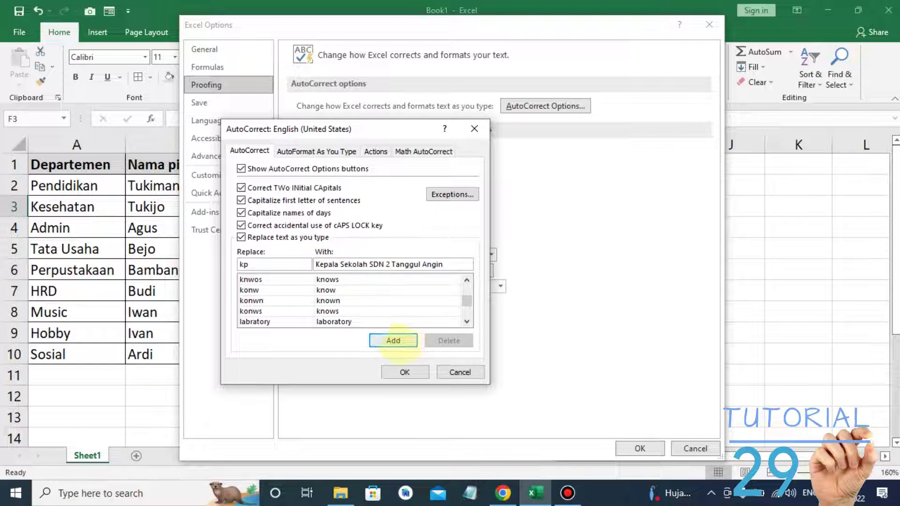
click(393, 340)
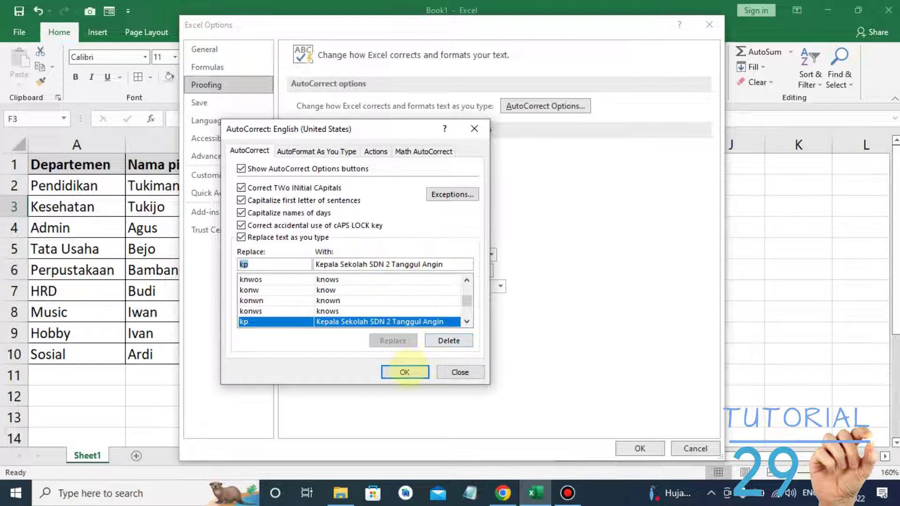
click(404, 372)
click(639, 448)
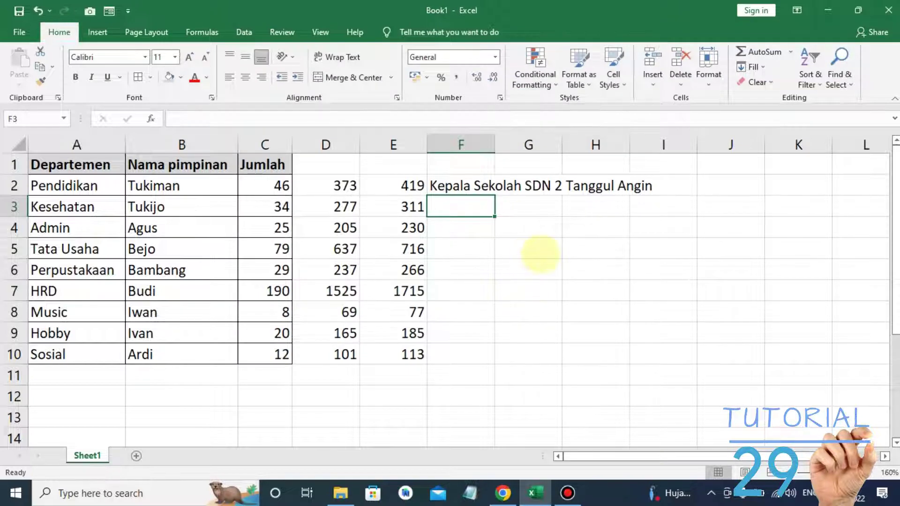
- Try out the AutoCorrect entry by entering the abbreviation "kp" in cells G5 and G6
click(535, 251)
text(kp)
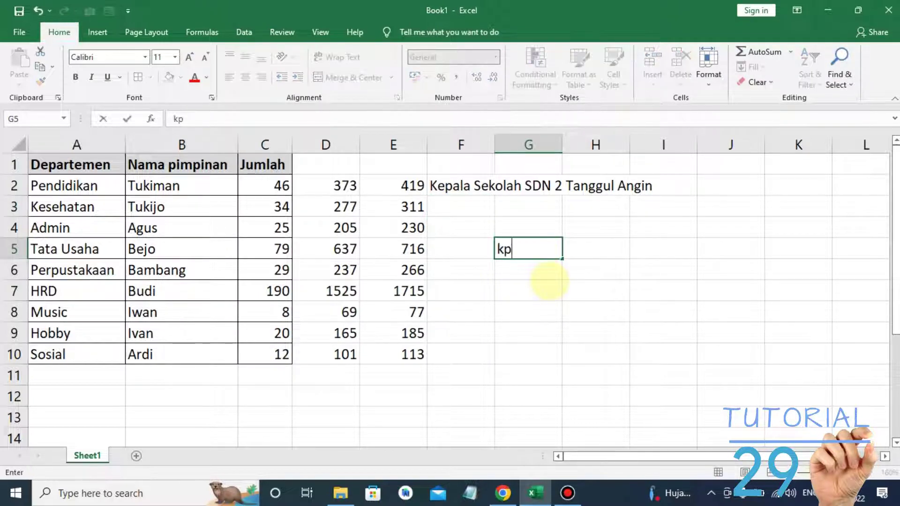
key(ctrl+Return)
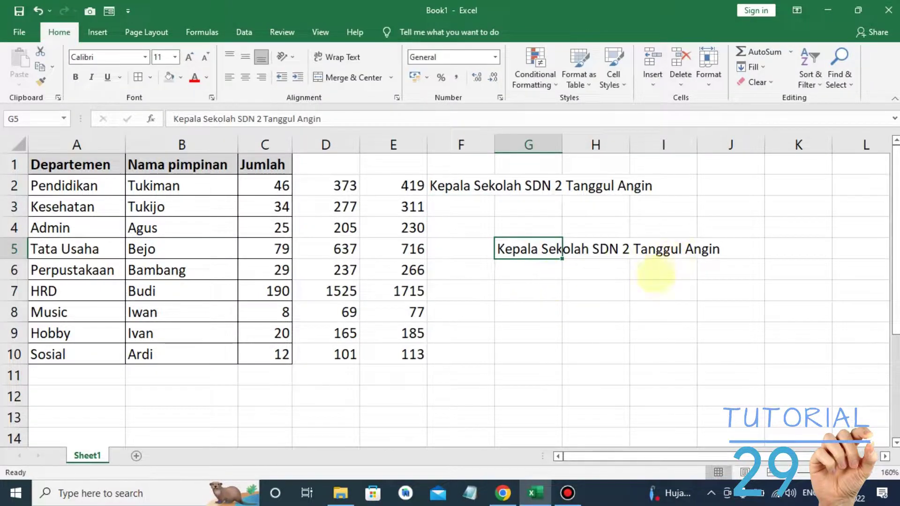
click(534, 271)
text(kp)
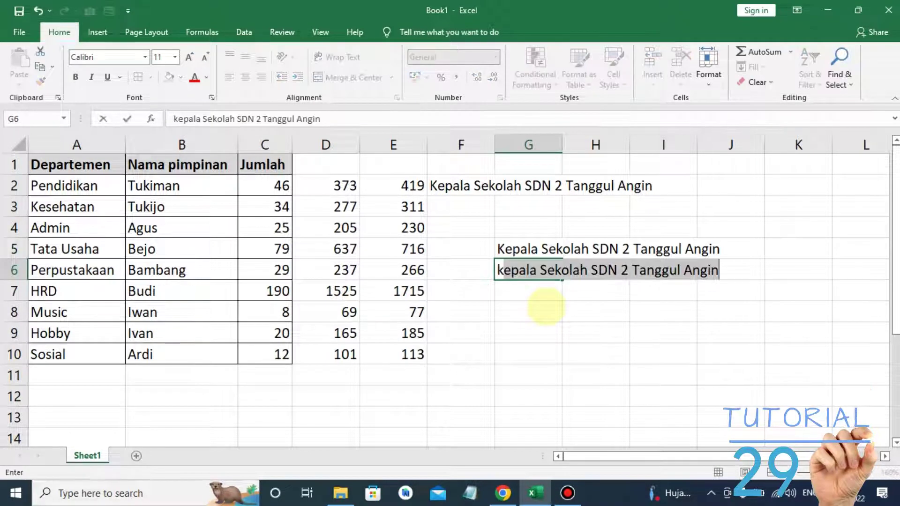
click(551, 337)
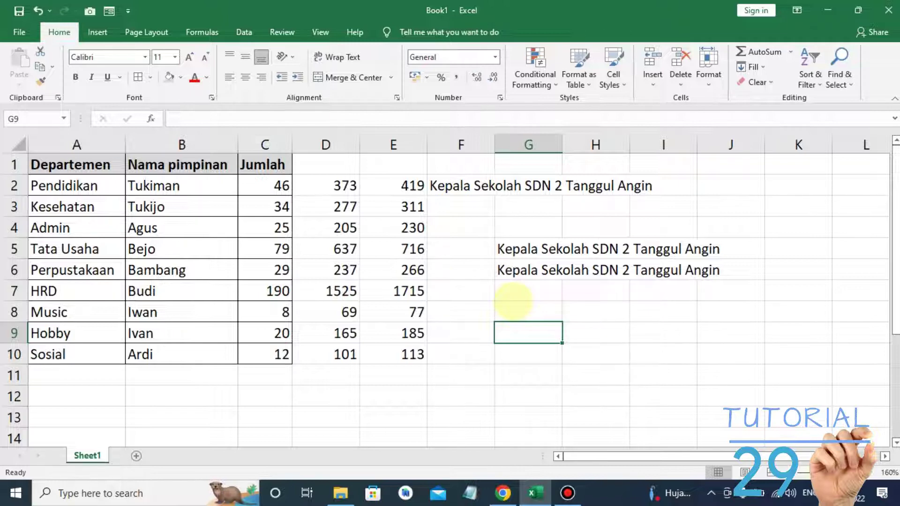
- Create a new blank workbook and test the abbreviation "kp" in its cell H8
key(ctrl+n)
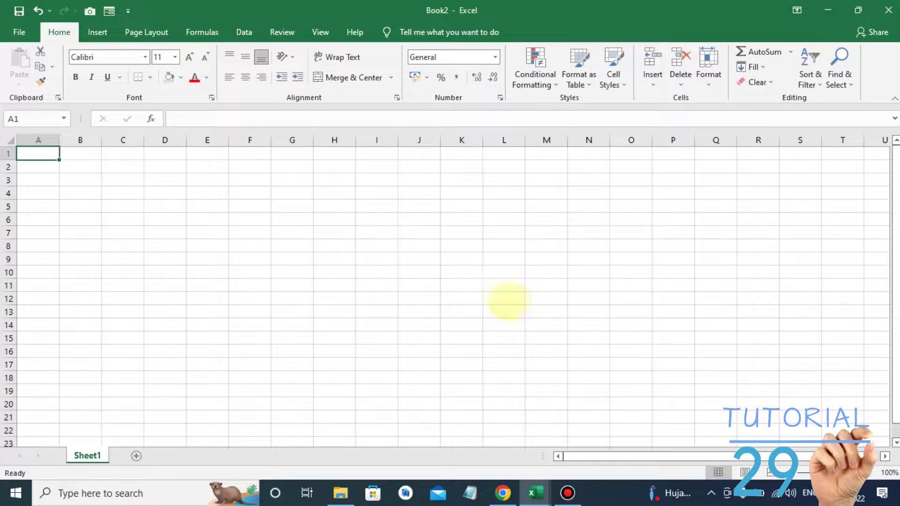
click(331, 241)
text(kp)
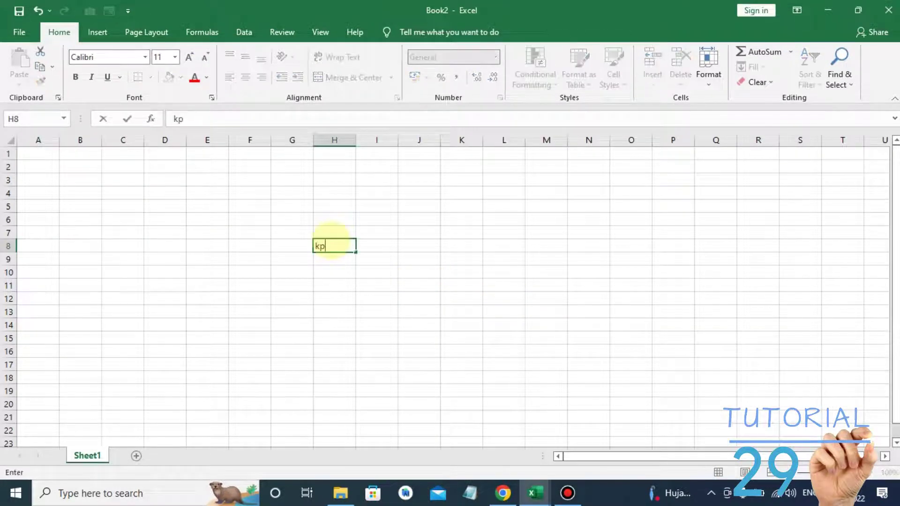
key(Return)
click(413, 296)
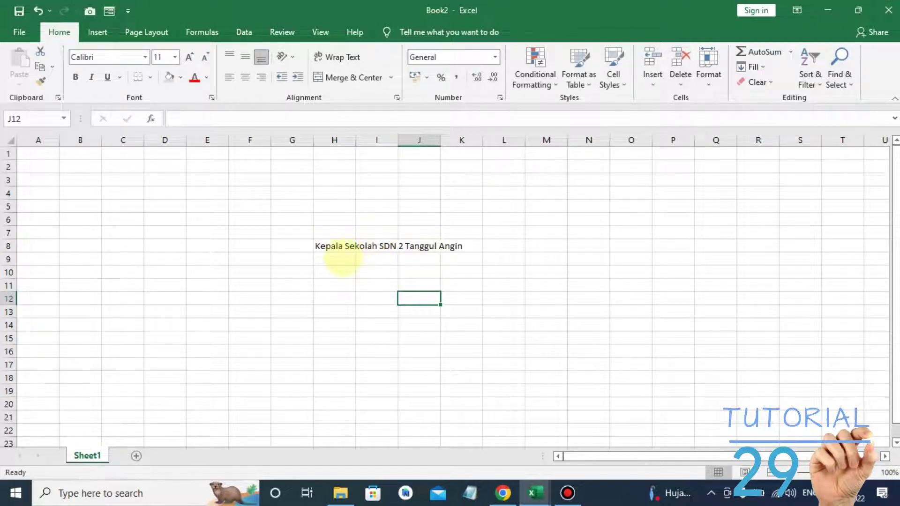
click(335, 259)
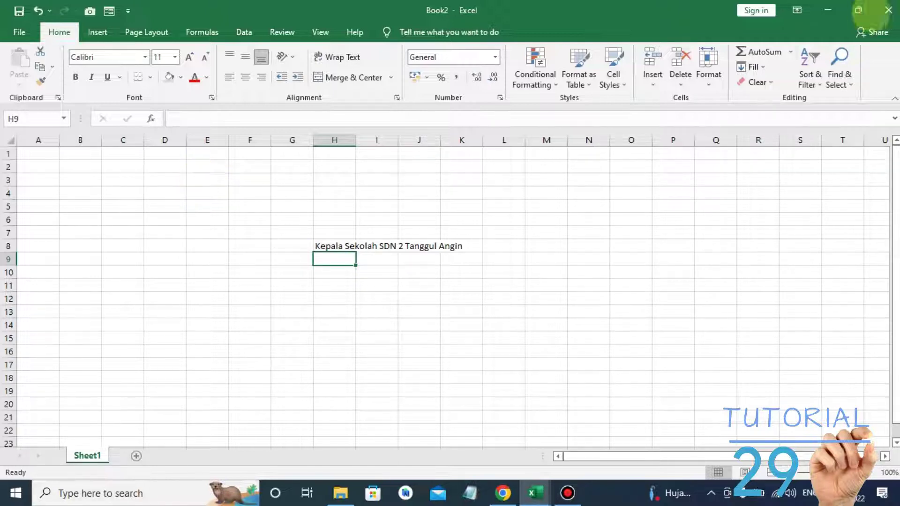
- Close the Book2 workbook without saving and clear the contents of cells D2:I10 in Book1
click(889, 10)
click(452, 261)
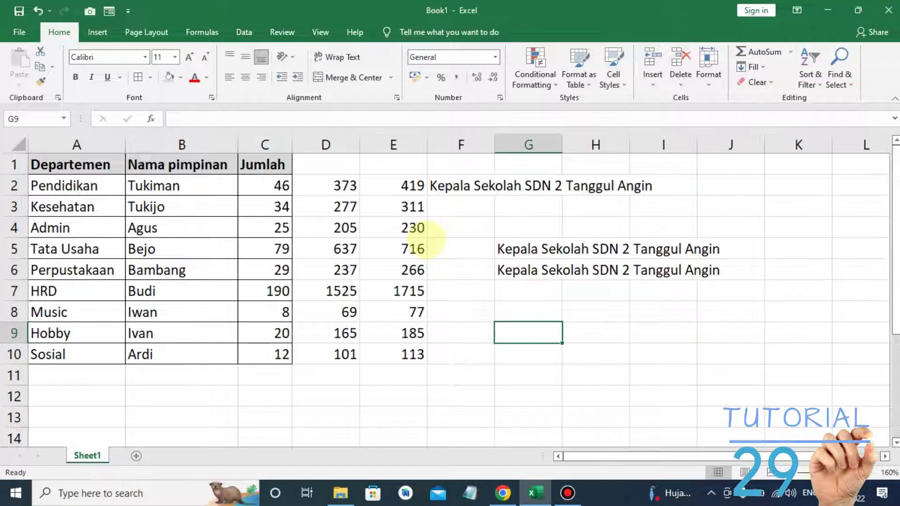
drag(342, 183, 659, 358)
key(Delete)
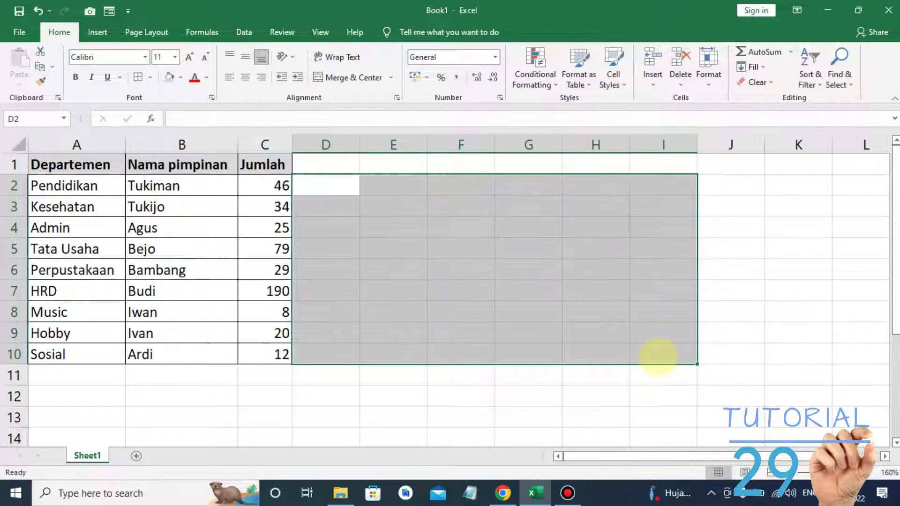
- Enter "minggu" in cell E2 and extend it as a series of day names down to E10
click(415, 190)
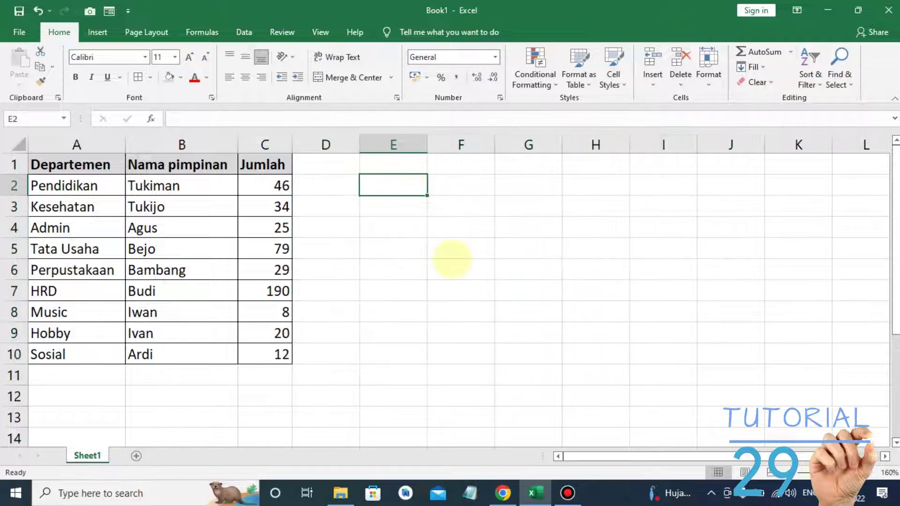
text(minggu)
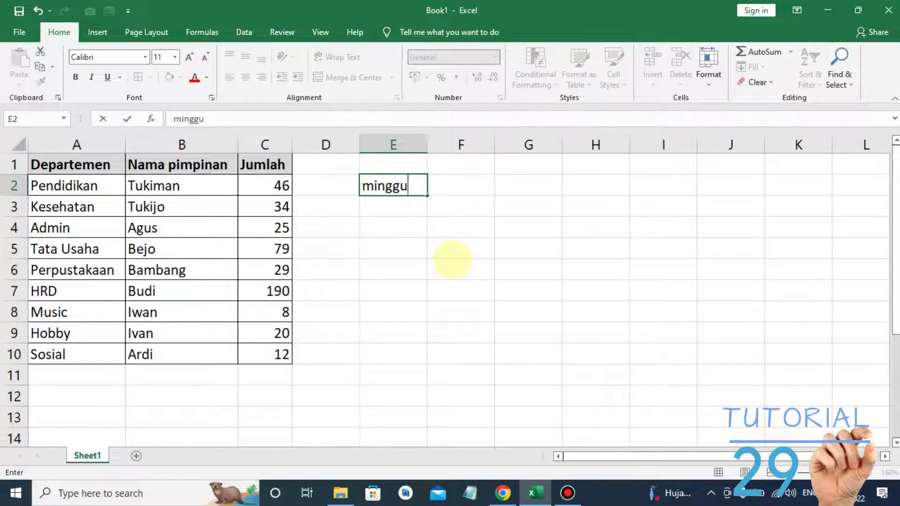
key(ctrl+Return)
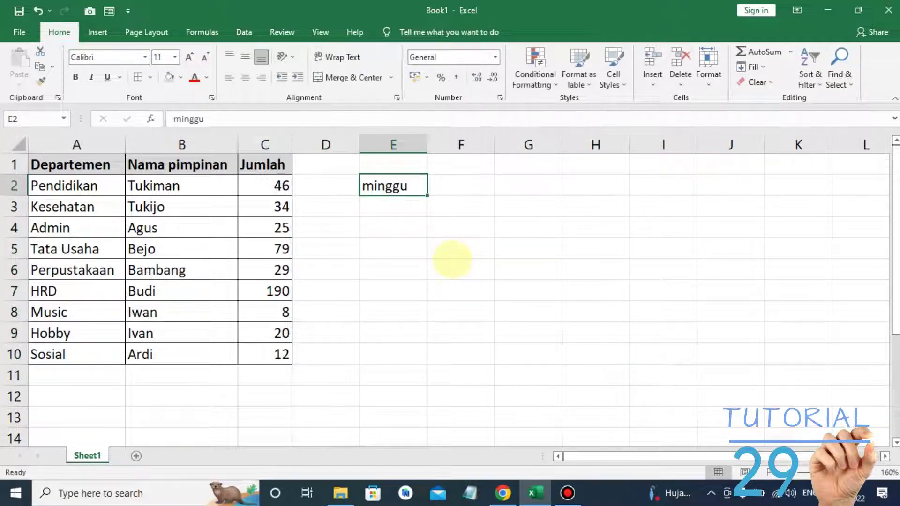
drag(427, 195, 417, 356)
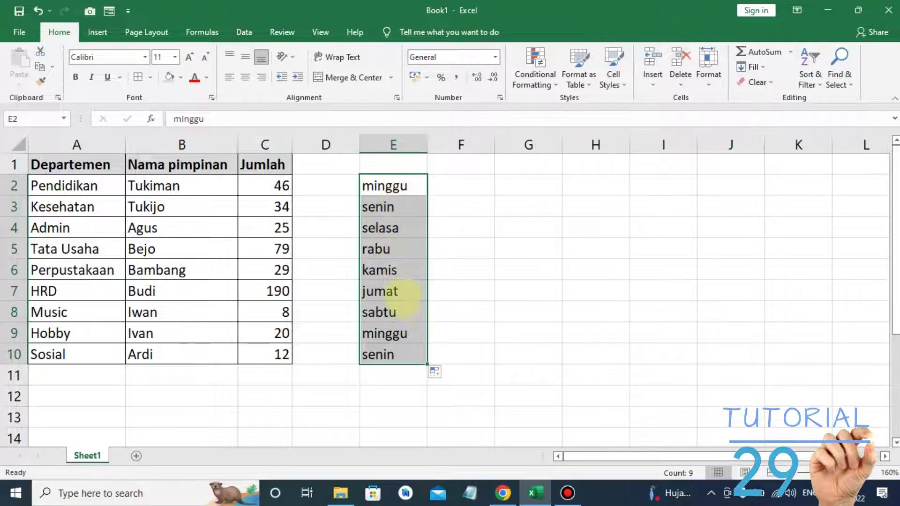
- Enter "januari" in cell F2 and extend it as a series of month names down to F11
click(459, 186)
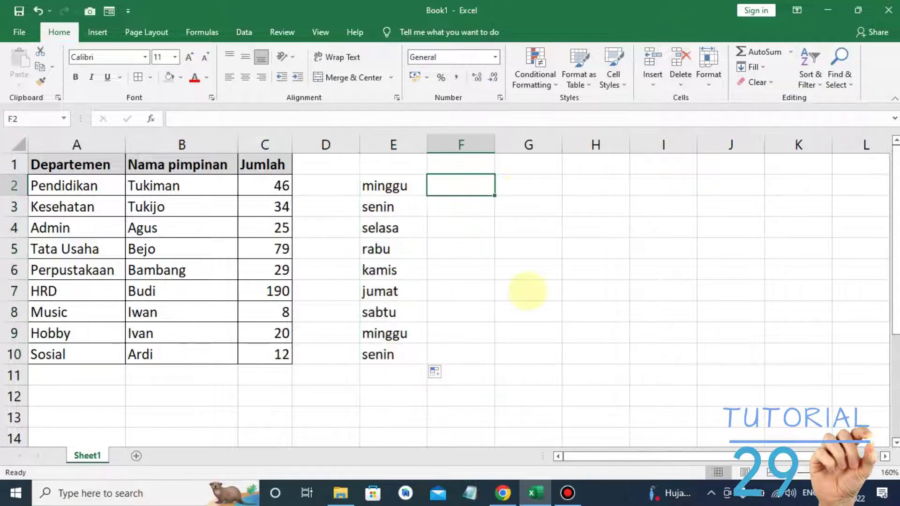
text(januari)
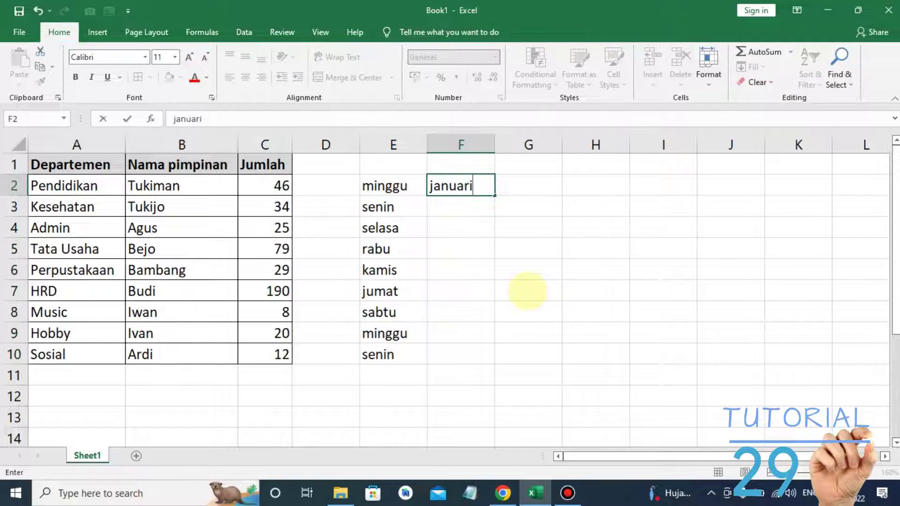
click(394, 270)
click(460, 207)
click(460, 186)
drag(495, 195, 496, 203)
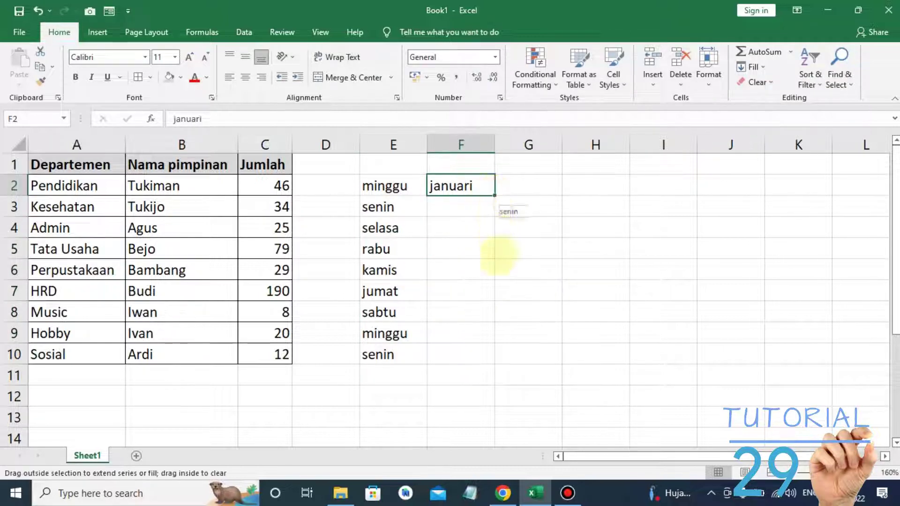
drag(498, 254, 496, 381)
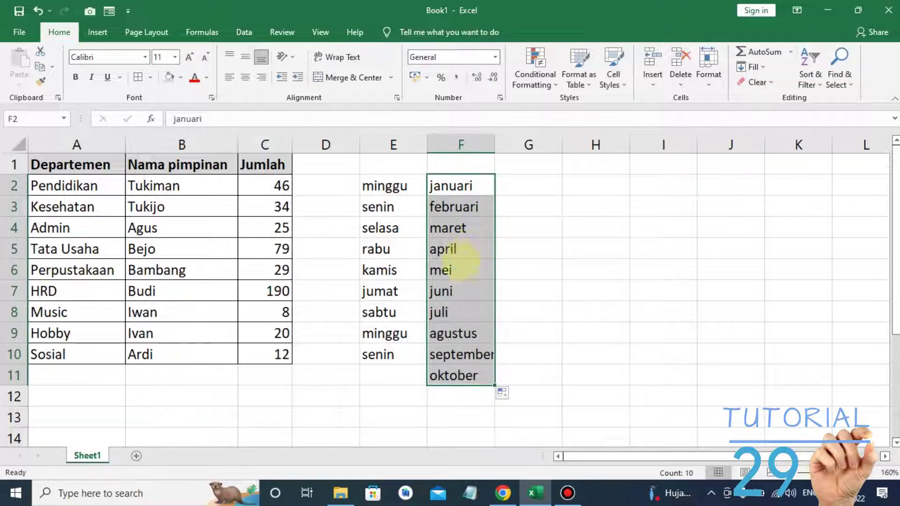
click(506, 331)
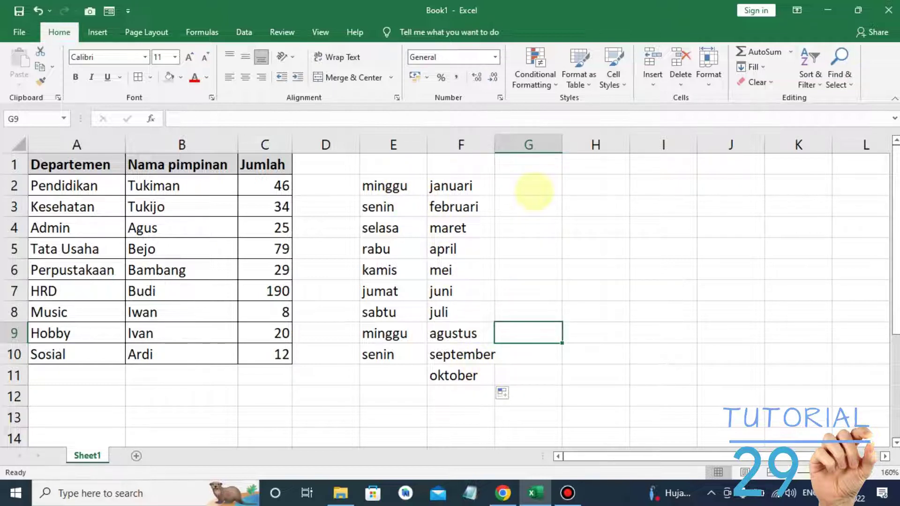
click(535, 191)
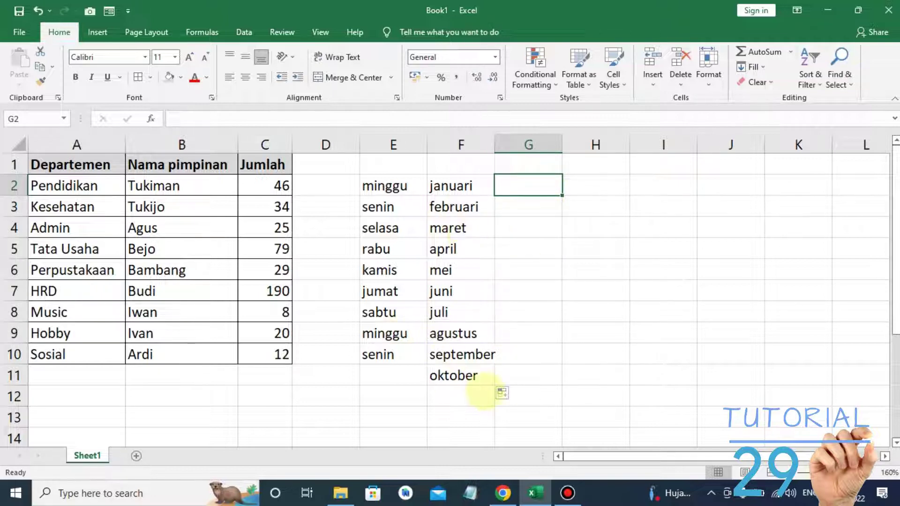
click(539, 314)
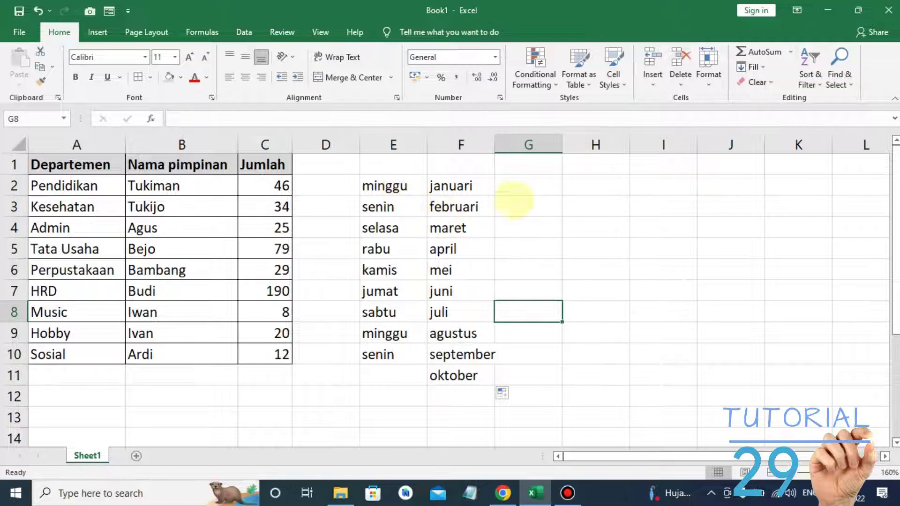
- Open the custom lists editor from the General section of the Advanced Excel Options
click(19, 32)
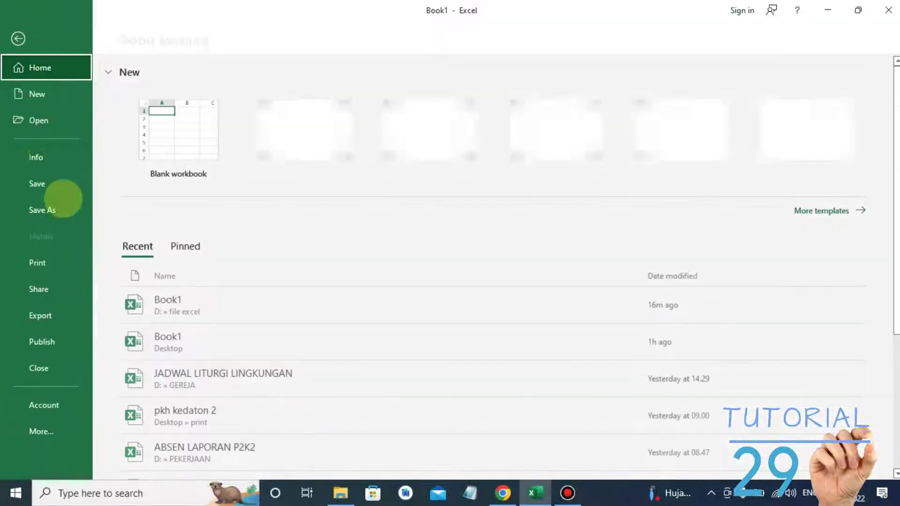
click(57, 431)
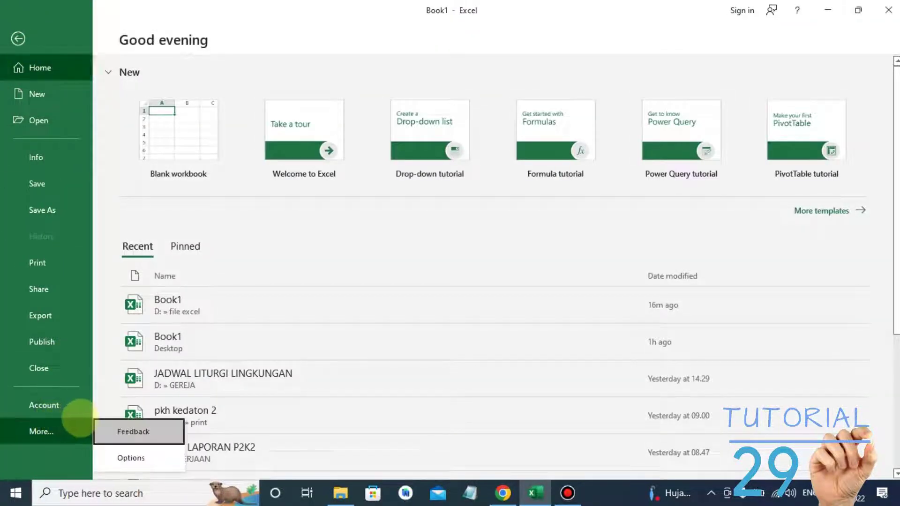
click(130, 458)
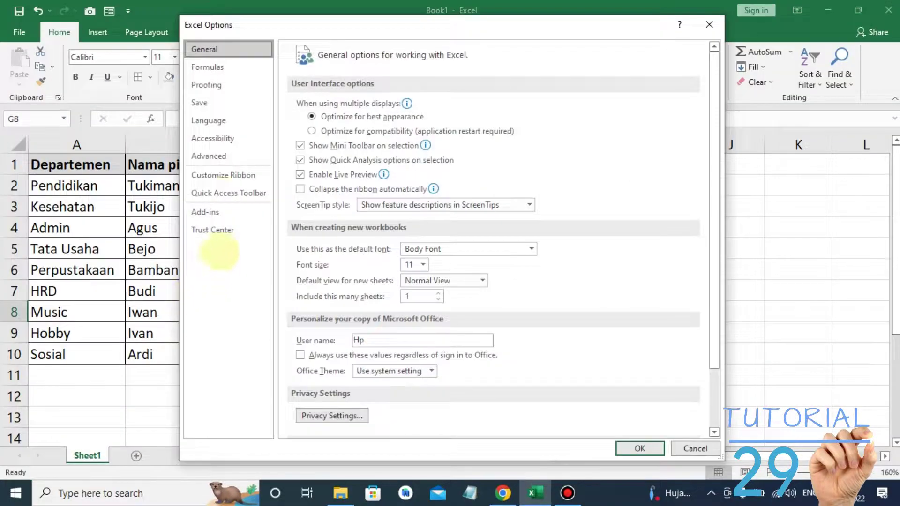
click(211, 156)
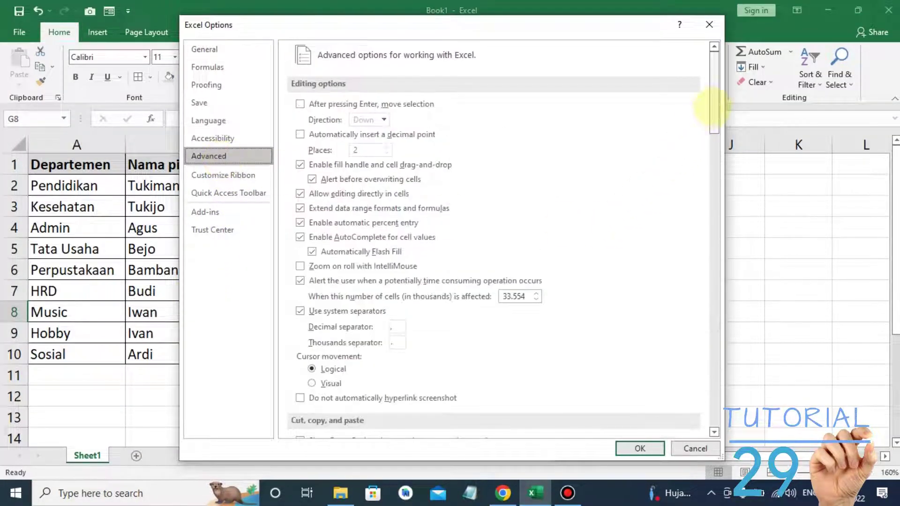
drag(713, 108, 708, 362)
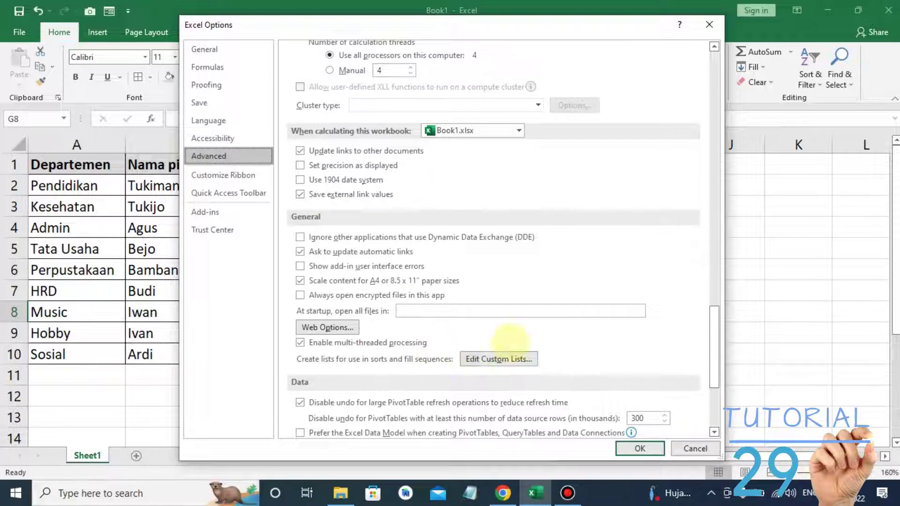
click(496, 360)
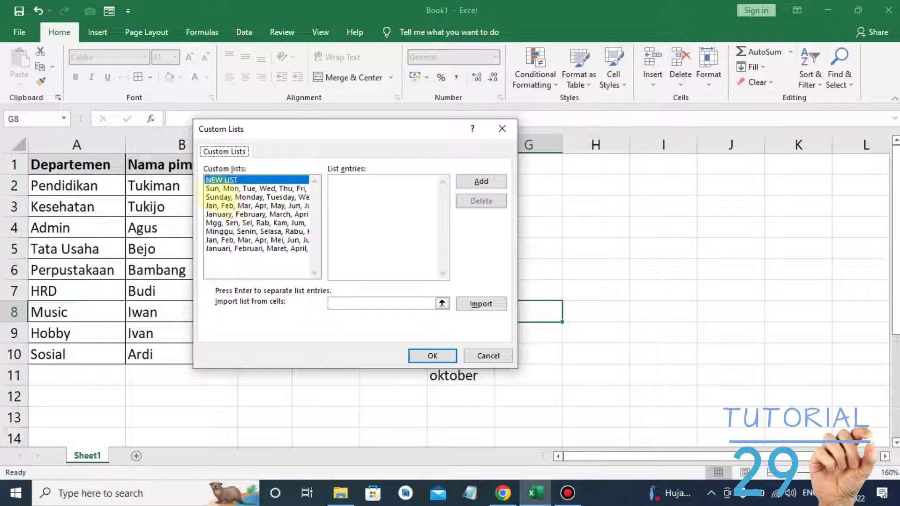
- Add a new custom list with the entries XA, XB, XC and XD and apply the options
click(248, 189)
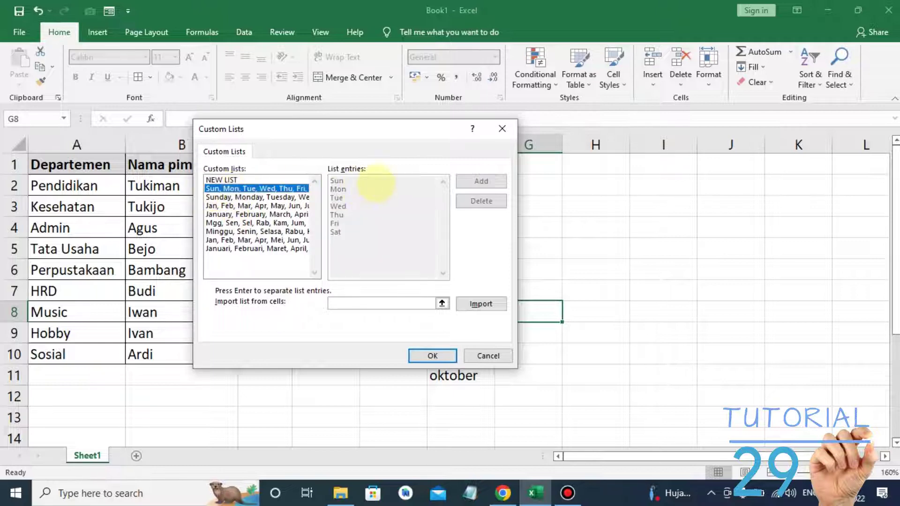
click(230, 180)
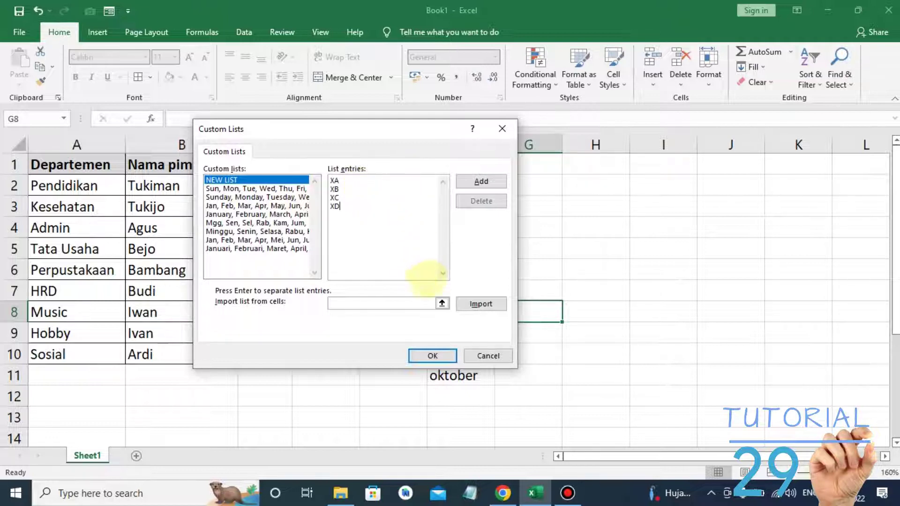
click(482, 181)
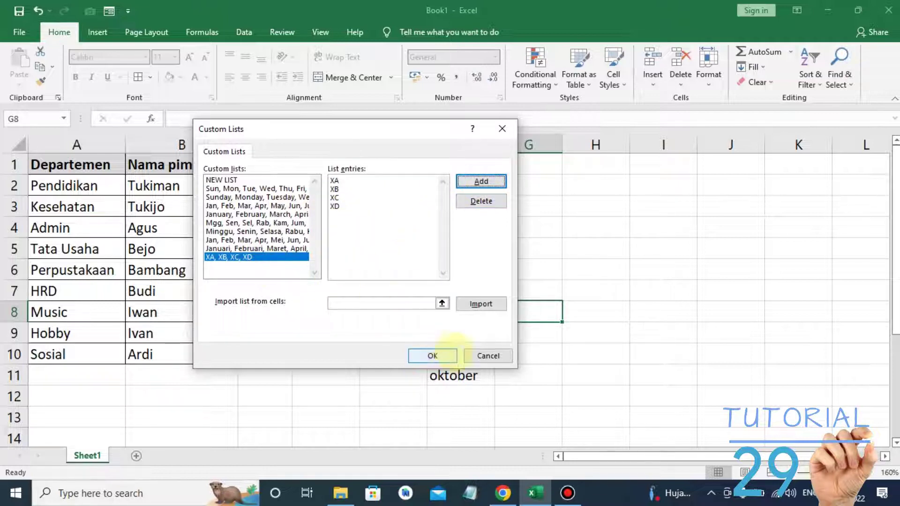
click(433, 356)
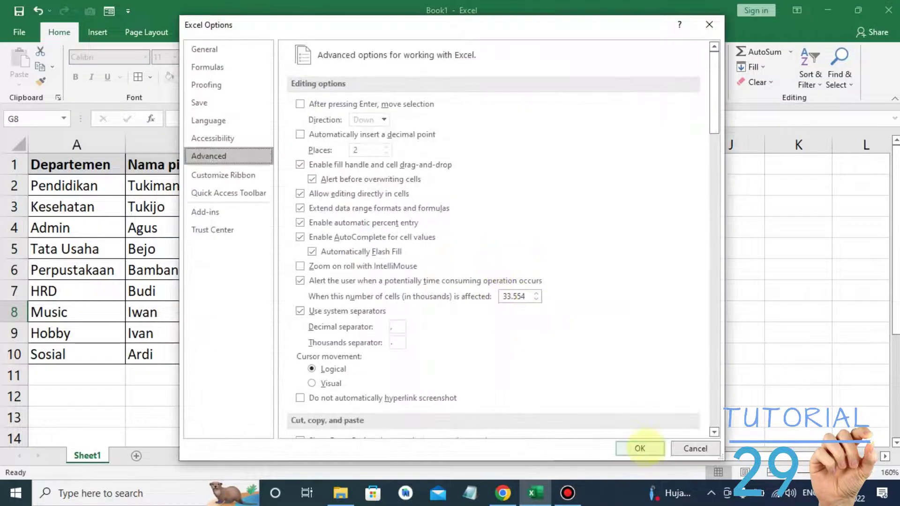
click(635, 446)
- Try out the custom list by entering "XA" in cell H2 and extending the series down to H10
click(578, 187)
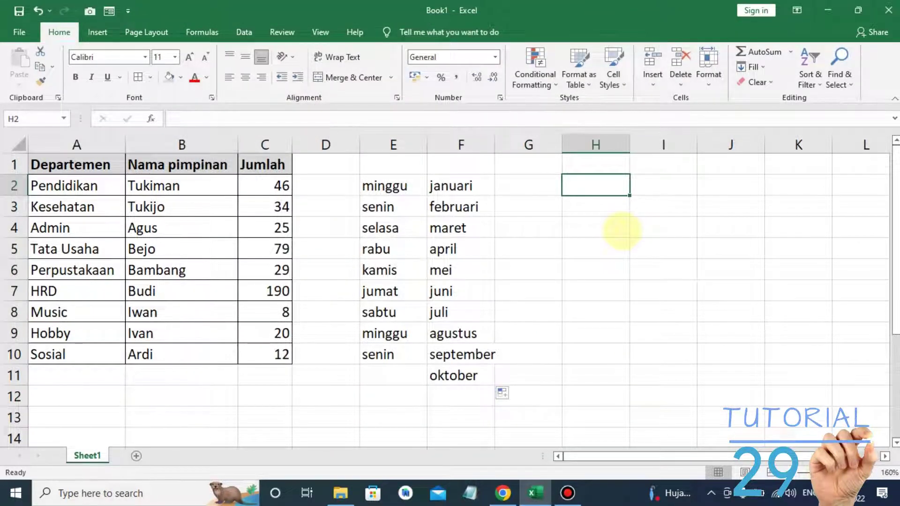
text(XA)
key(Return)
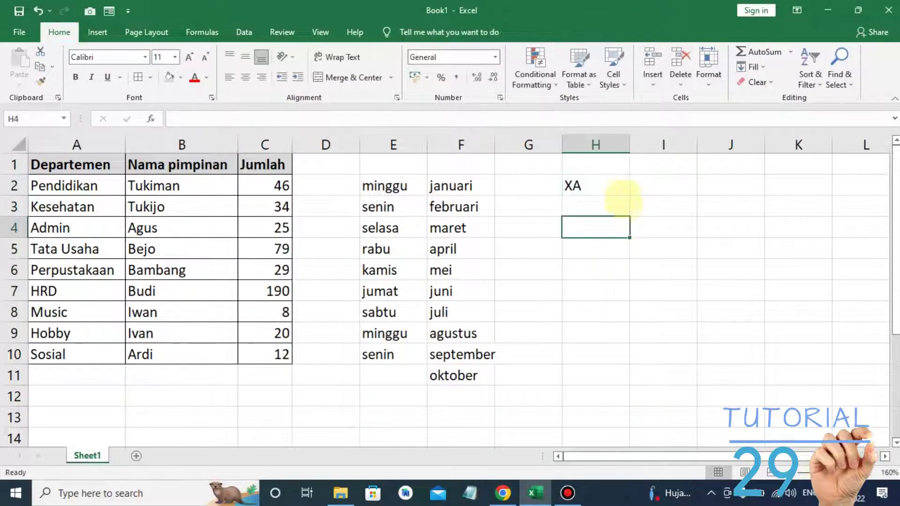
click(621, 187)
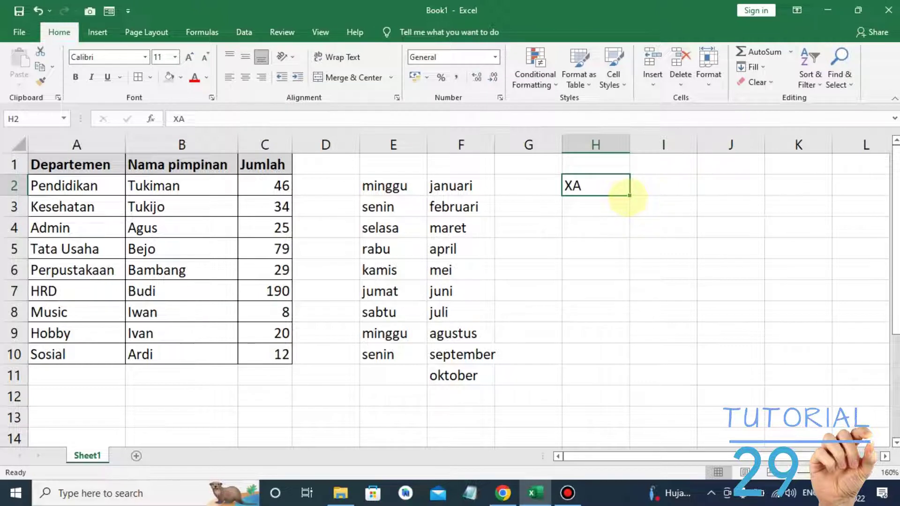
drag(630, 195, 631, 362)
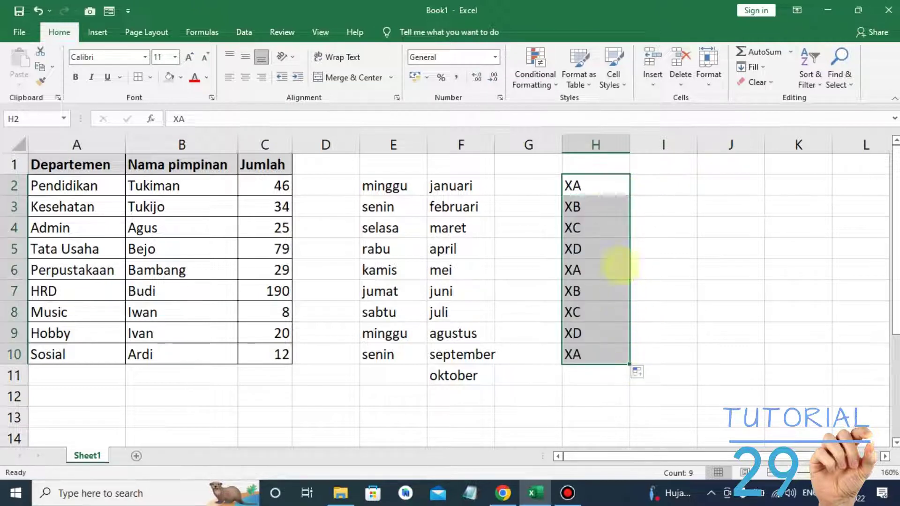
click(645, 222)
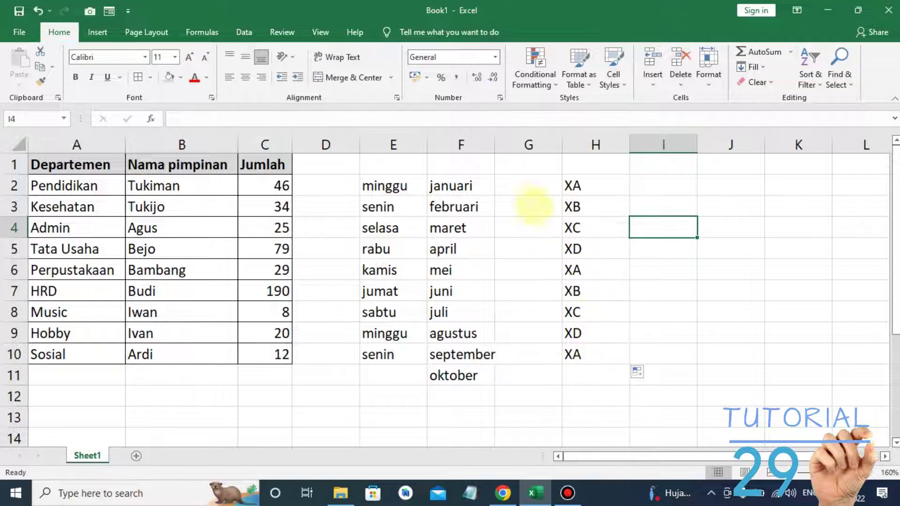
click(533, 190)
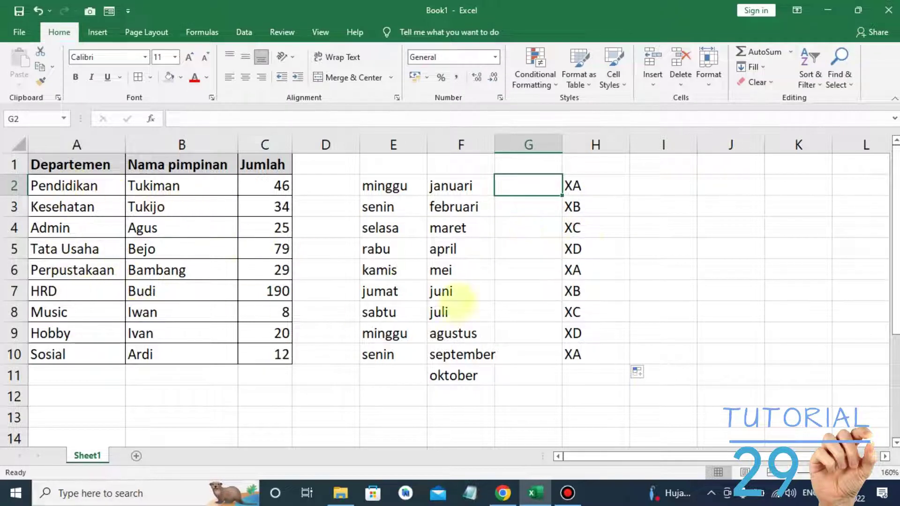
- Clear the contents of the test series in cells E2:H11
drag(392, 185, 556, 379)
key(Delete)
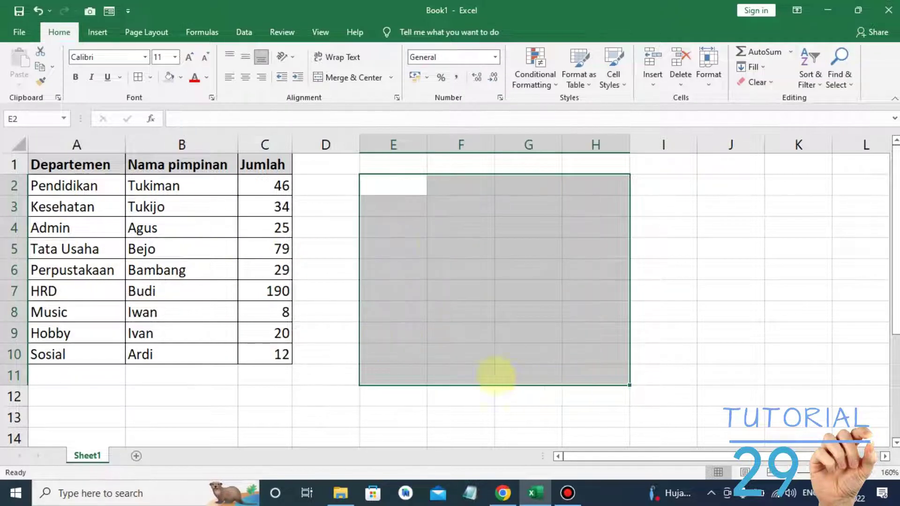
click(397, 184)
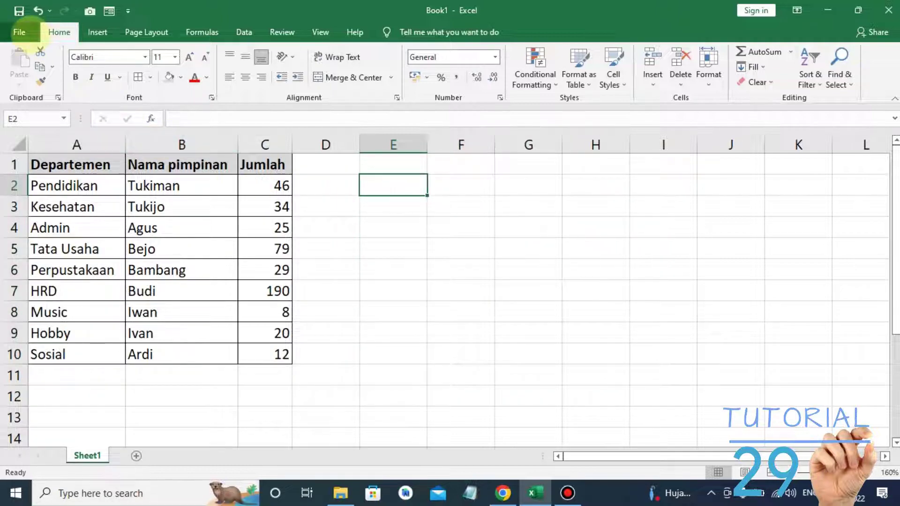
- Reopen the custom lists editor from the Advanced page of the Excel Options
click(18, 32)
click(75, 431)
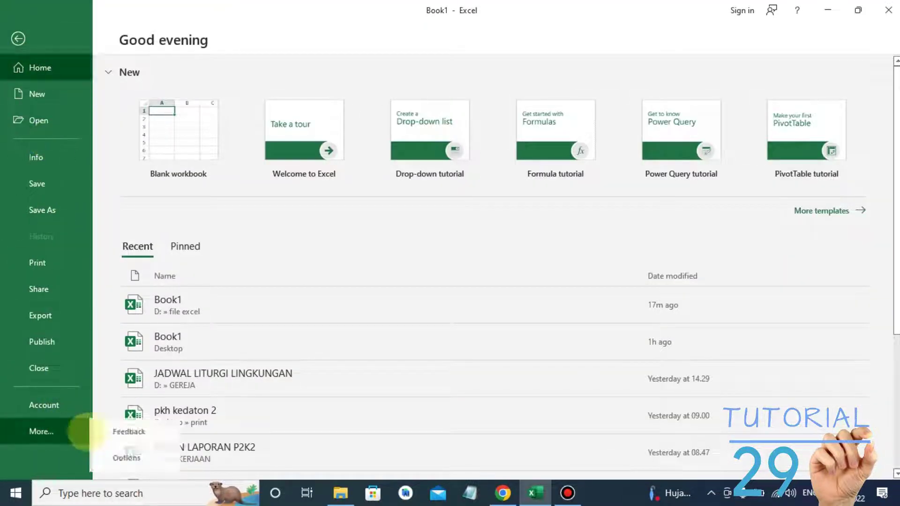
click(140, 458)
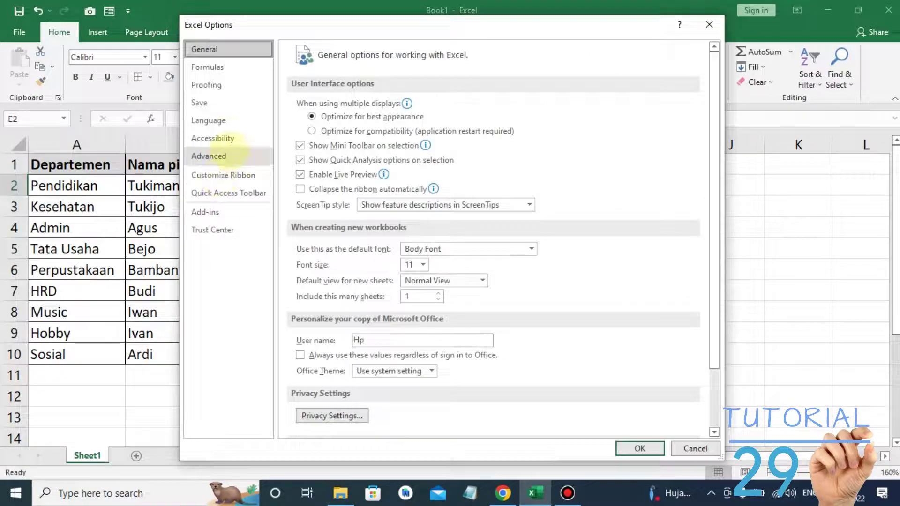
click(209, 156)
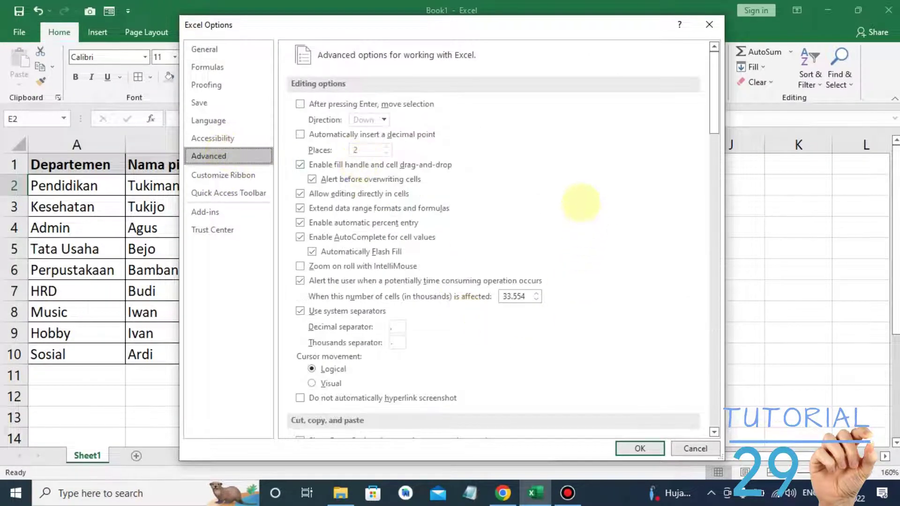
drag(715, 125, 709, 382)
click(505, 325)
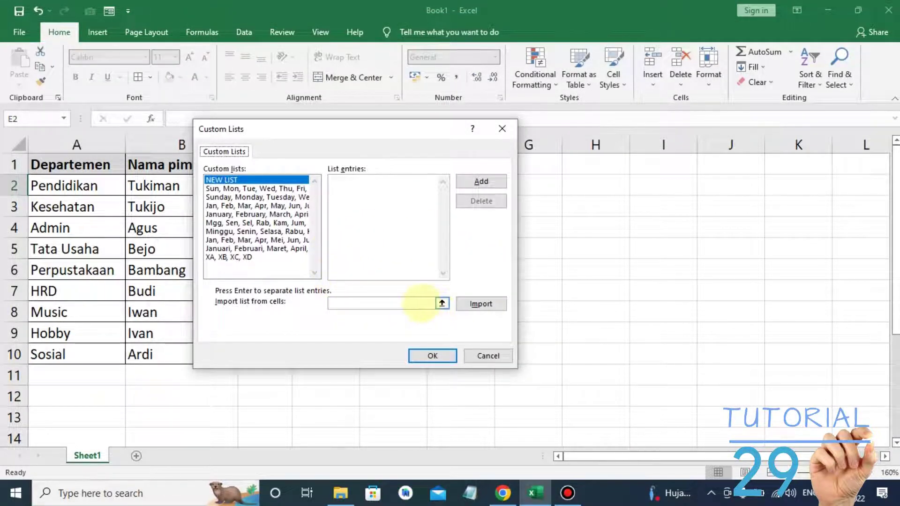
- Import cells A1:A10 as a new custom list and apply the options
click(421, 303)
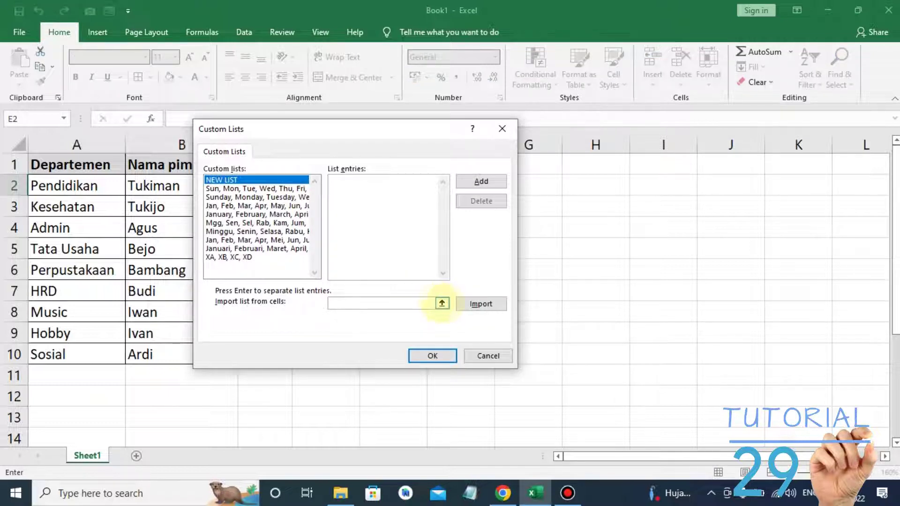
click(442, 304)
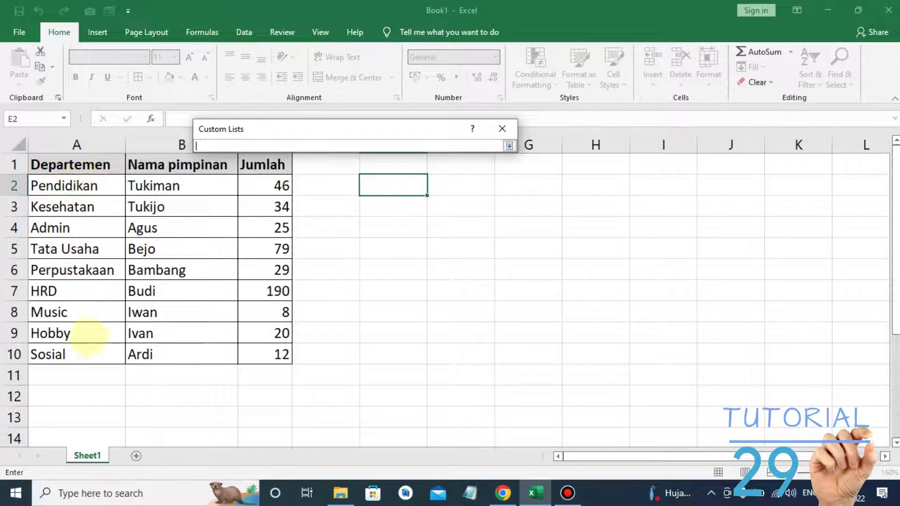
click(87, 167)
drag(87, 183, 80, 353)
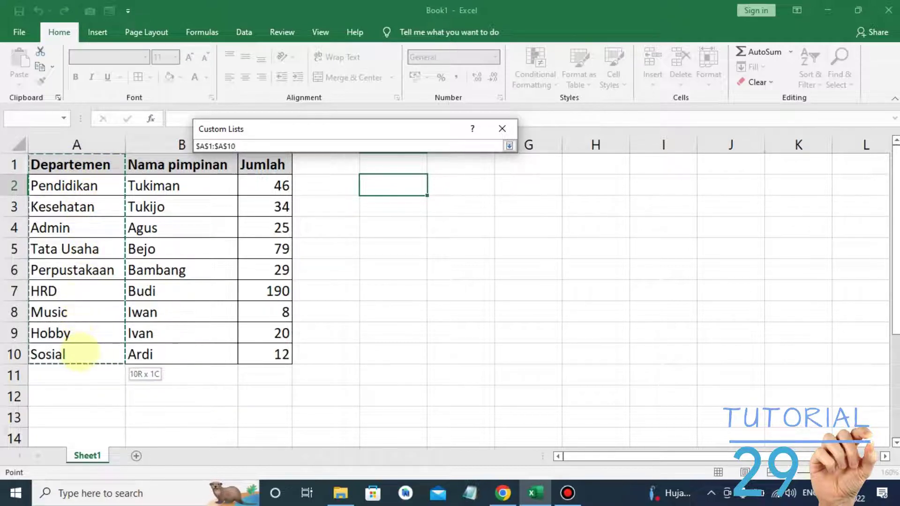
click(509, 146)
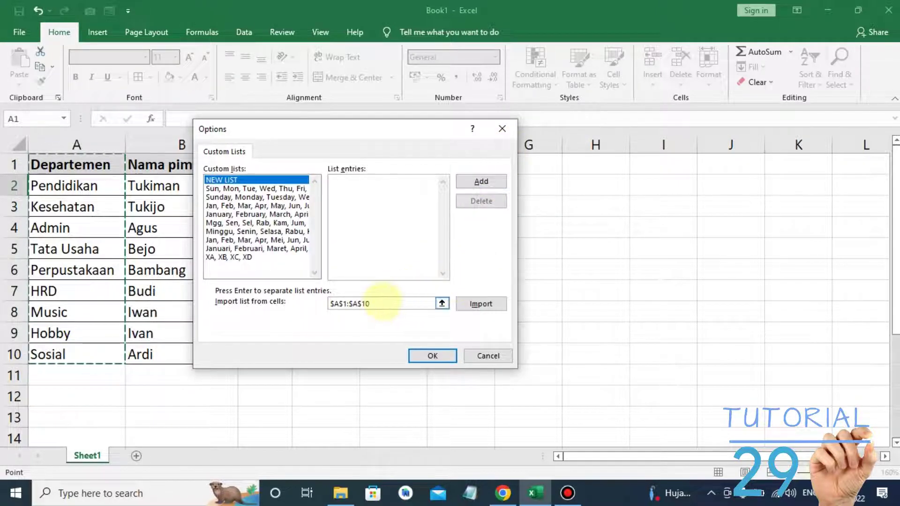
click(482, 304)
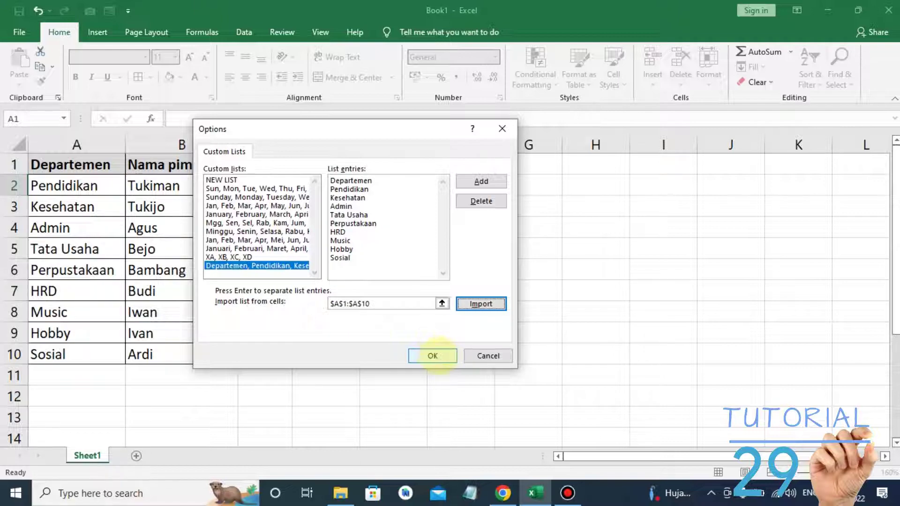
click(432, 356)
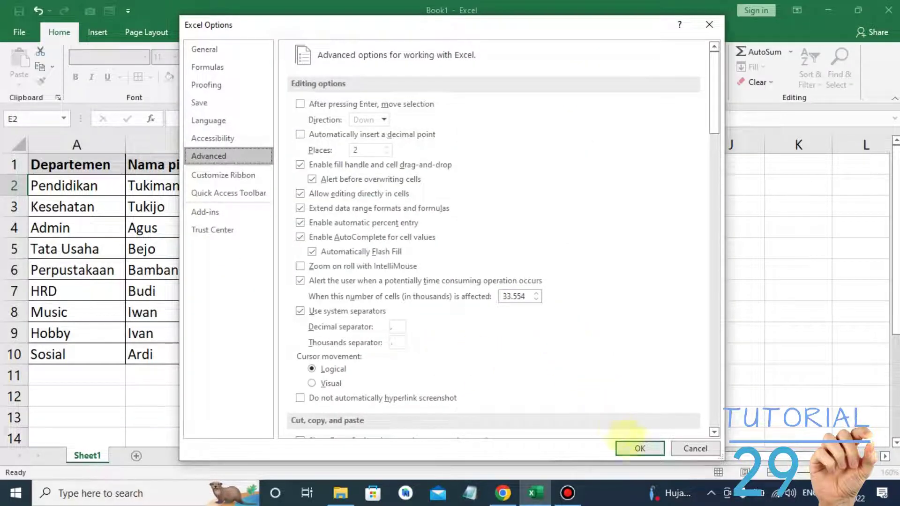
click(631, 445)
- Try out the imported list by entering "Pendidikan" in cell E2 and extending the series down to E10
click(420, 226)
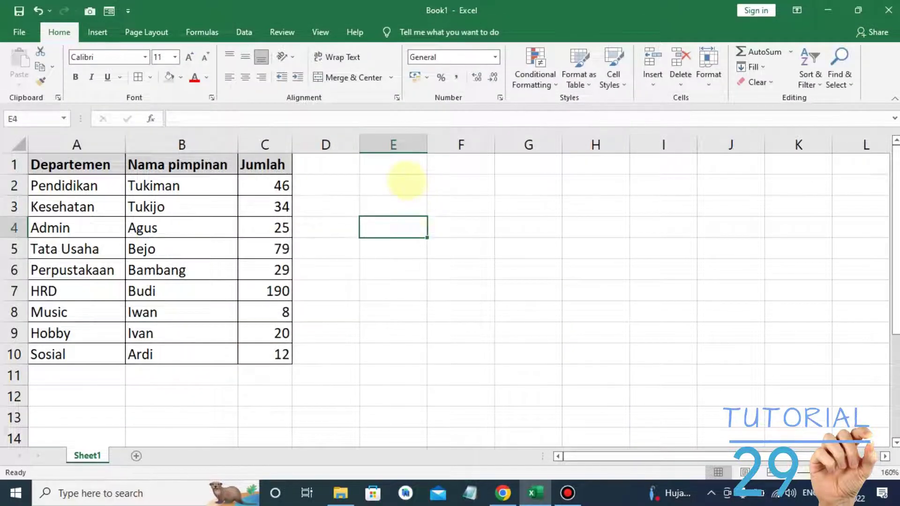
click(406, 182)
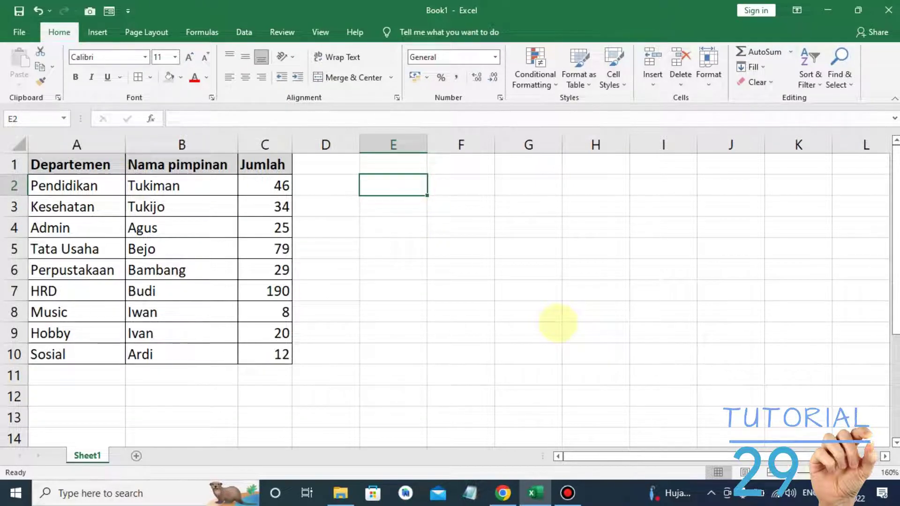
text(p)
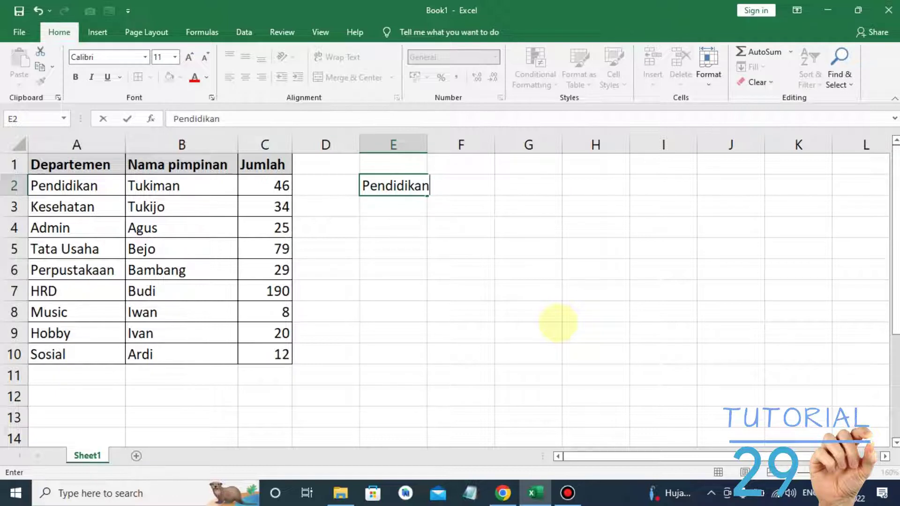
click(558, 324)
click(420, 228)
click(424, 190)
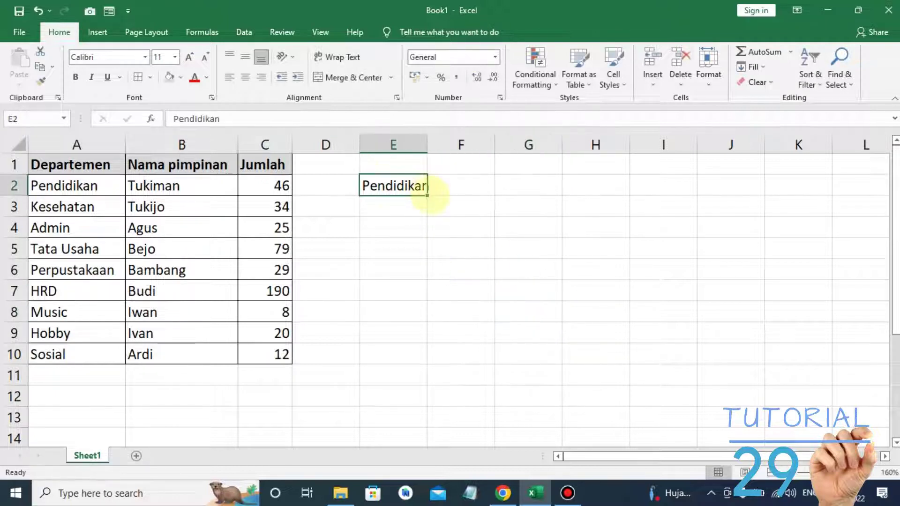
drag(427, 195, 426, 358)
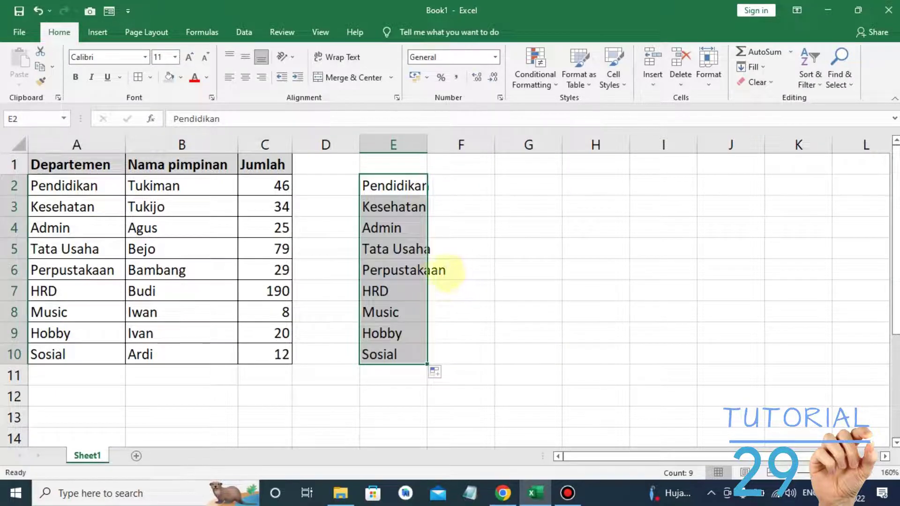
click(498, 232)
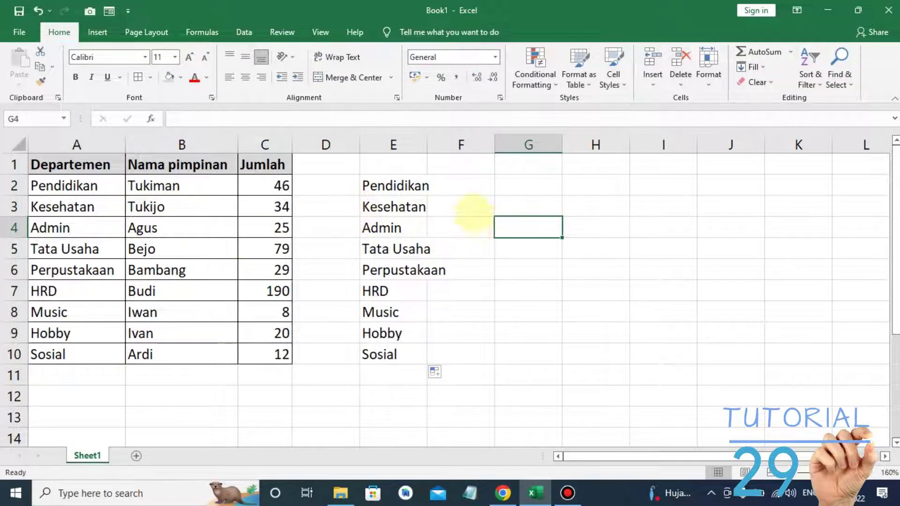
click(467, 207)
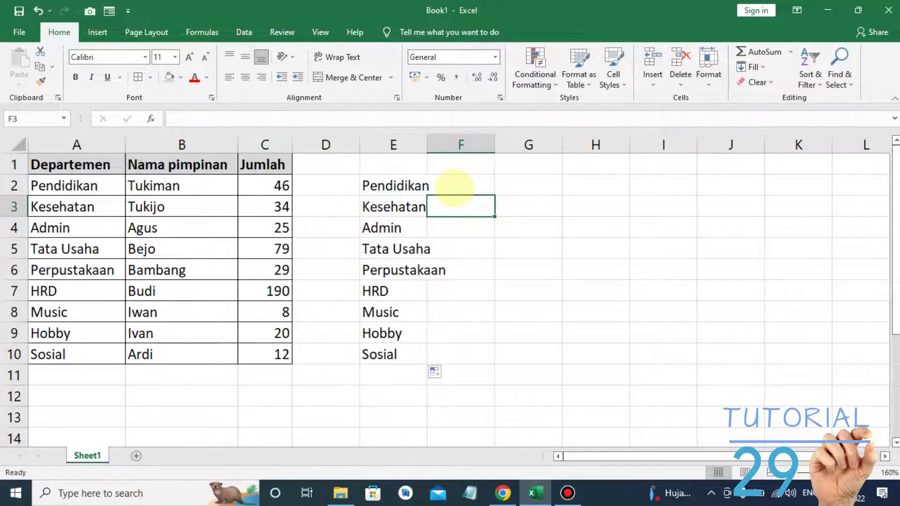
- In a new workbook, enter "Departemen" in cell E2, extend the series down to E11 and widen column E
key(ctrl+n)
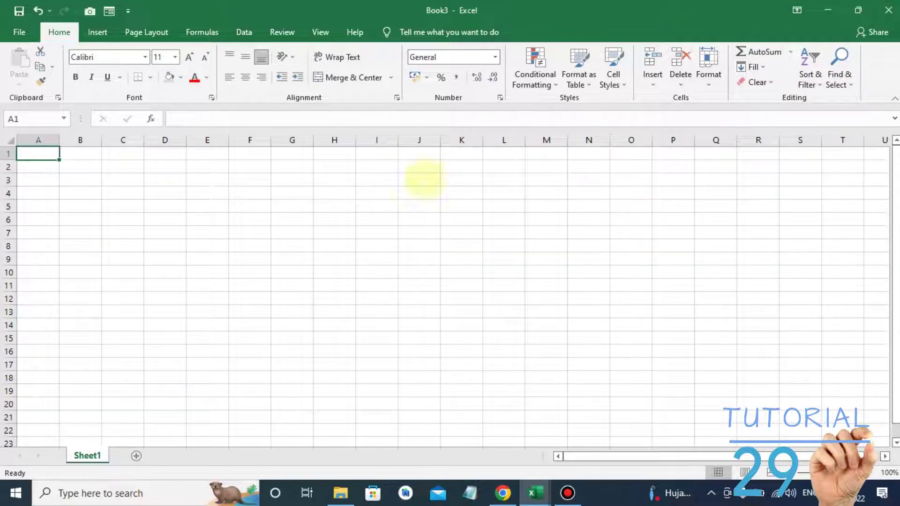
click(207, 164)
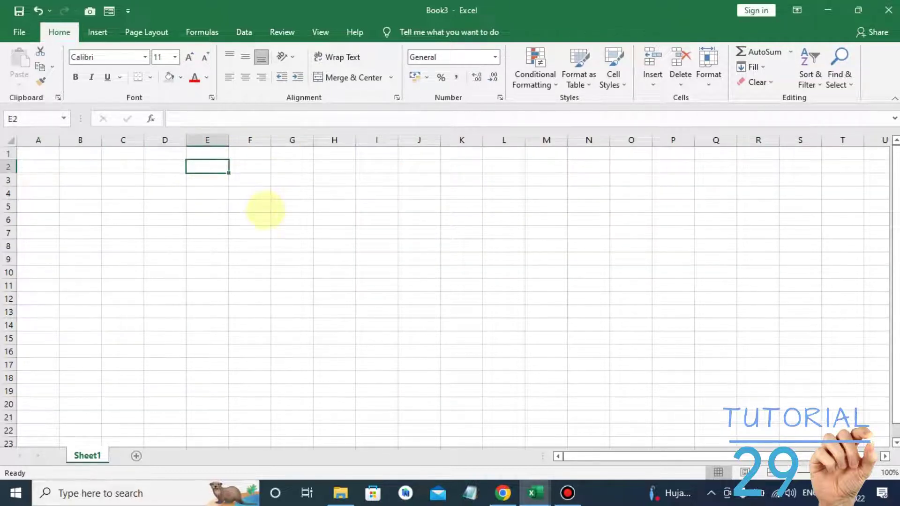
text(Departemen)
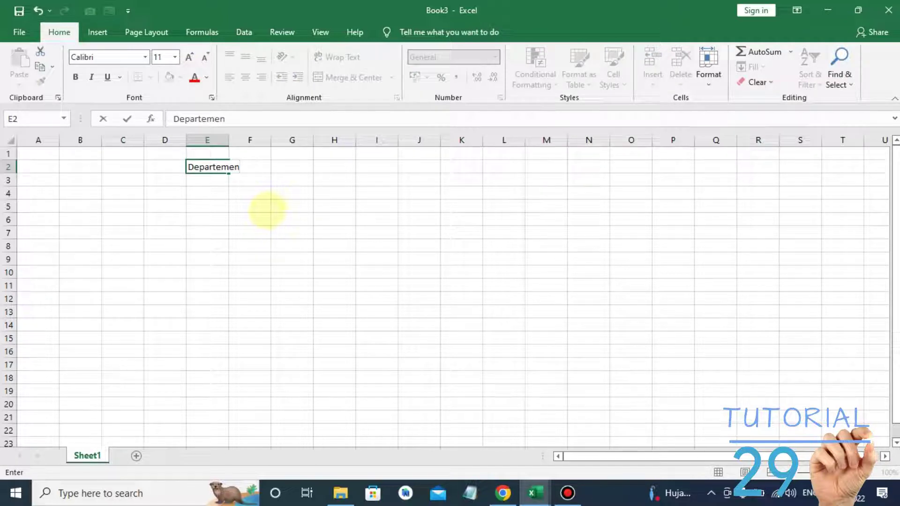
key(Return)
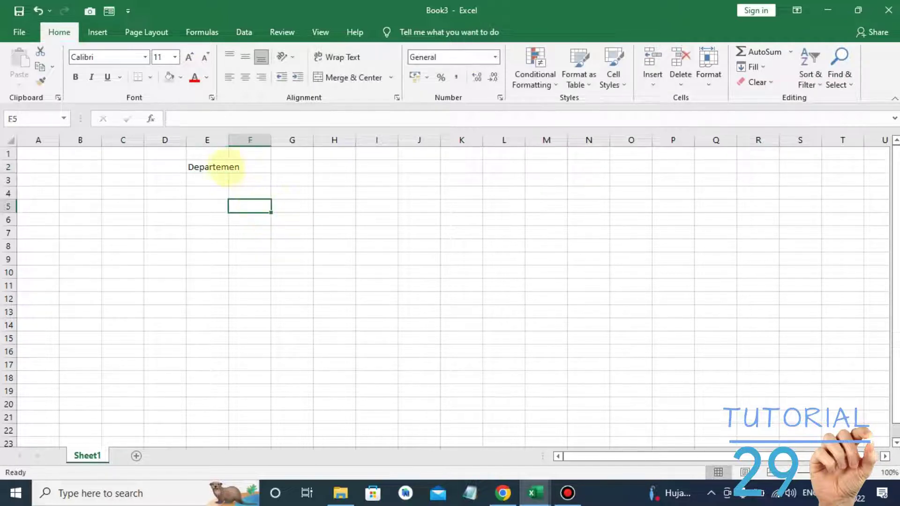
click(227, 168)
drag(229, 172, 226, 295)
drag(229, 140, 269, 140)
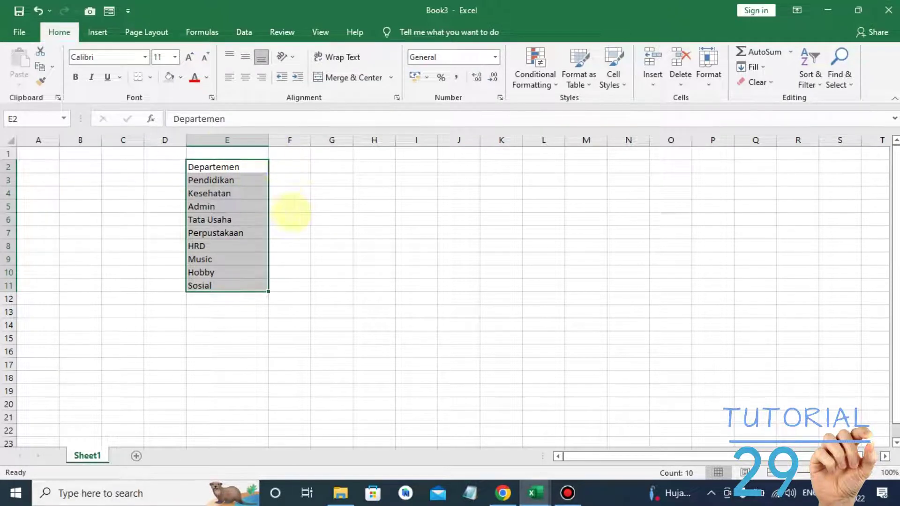
click(291, 219)
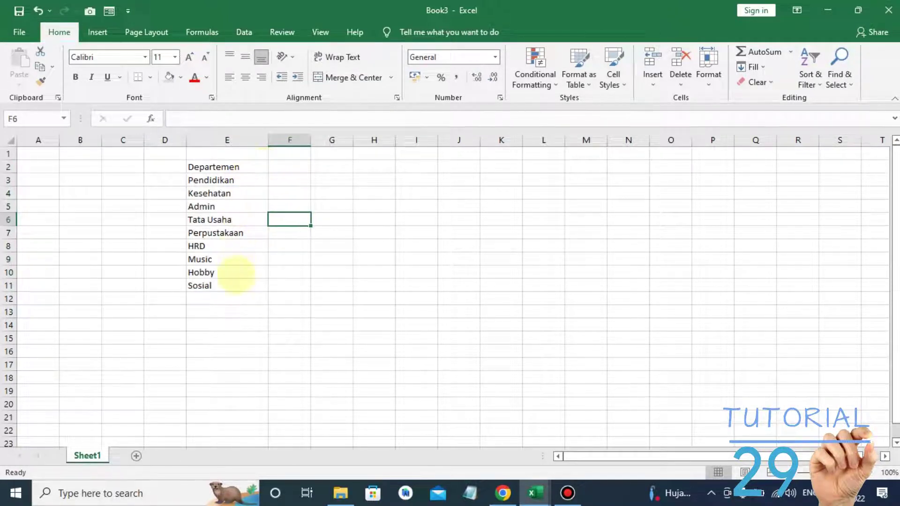
- Enter "hrd" in cell G6 and extend the series down to G12
key(Right)
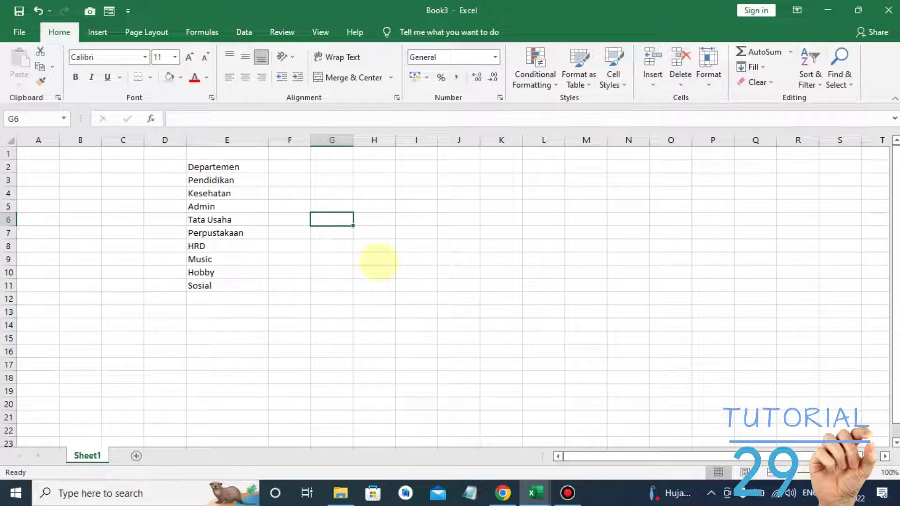
text(hrd)
click(379, 261)
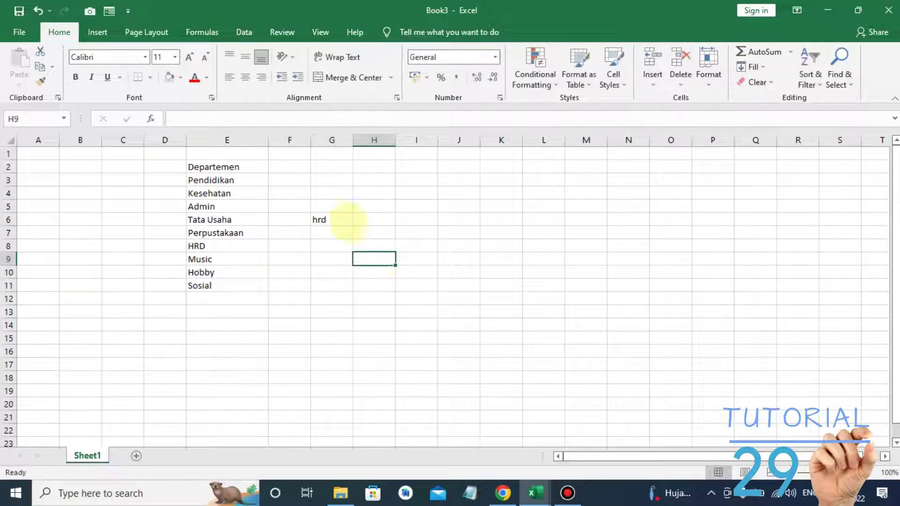
click(351, 224)
drag(353, 225, 352, 303)
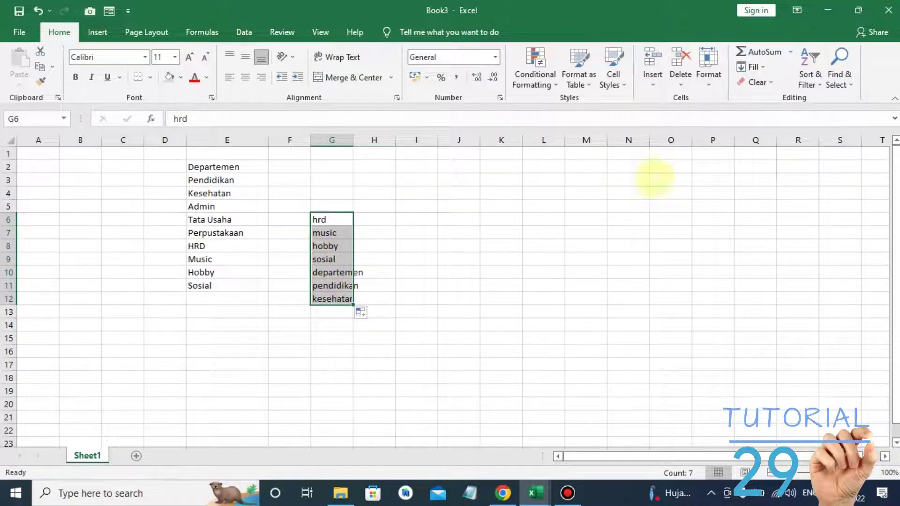
- Close the test workbook and Book1 without saving the changes
click(888, 10)
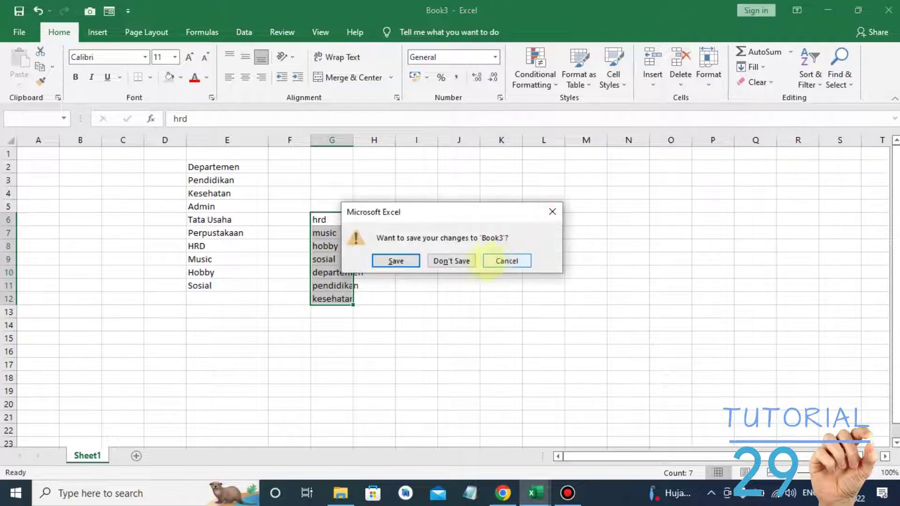
click(450, 262)
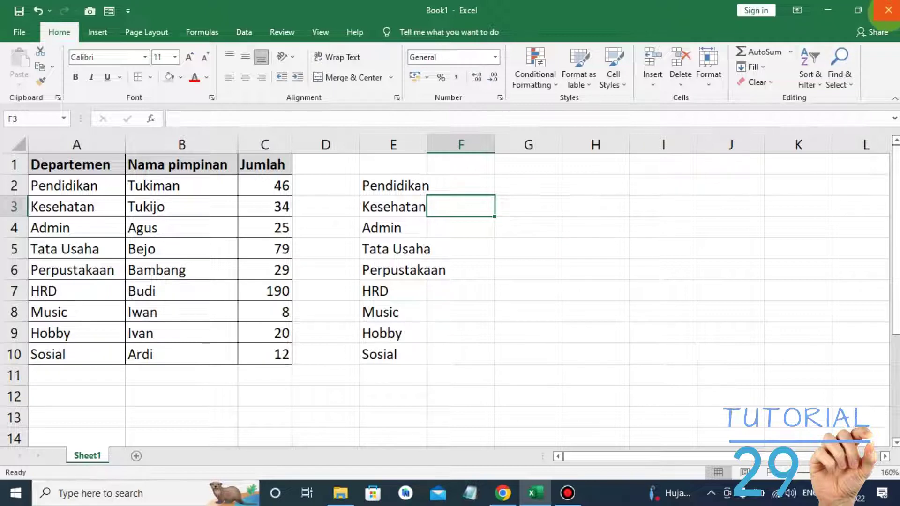
click(887, 10)
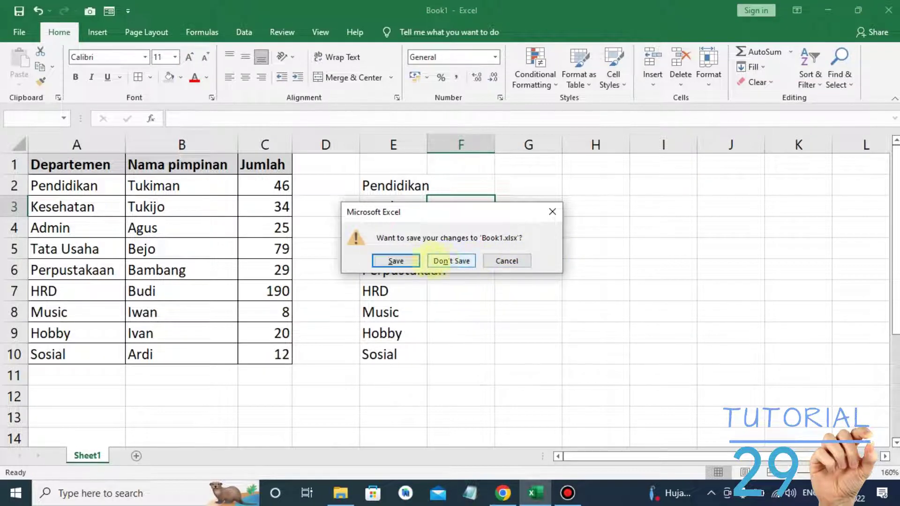
click(449, 261)
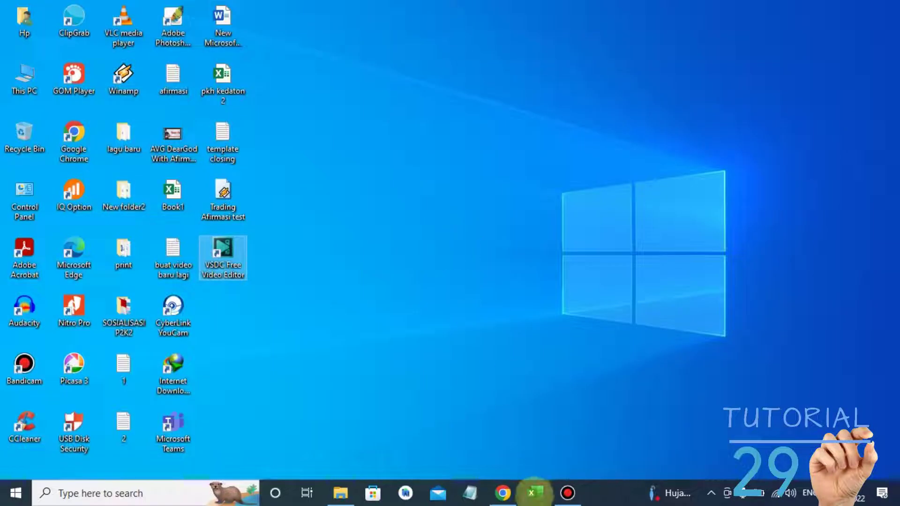
- Relaunch Excel and create a blank workbook from its start screen
click(536, 484)
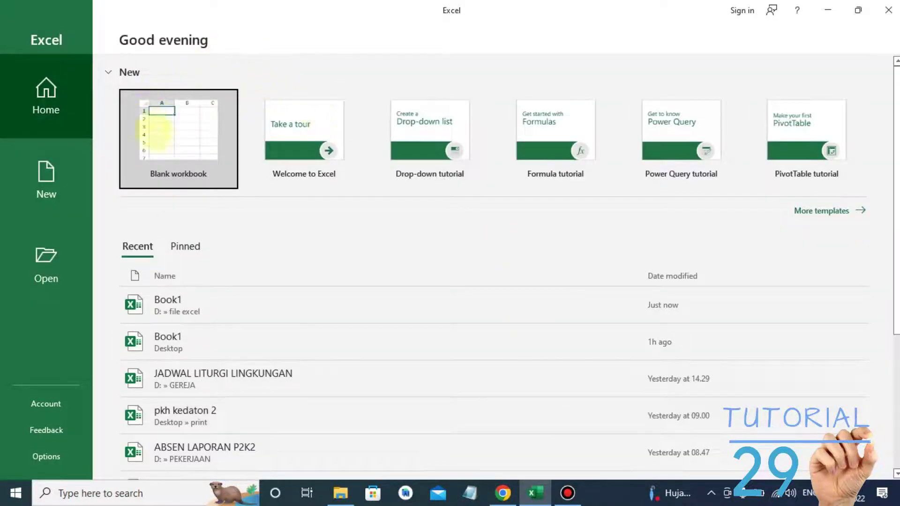
scroll(497, 267, down, 4)
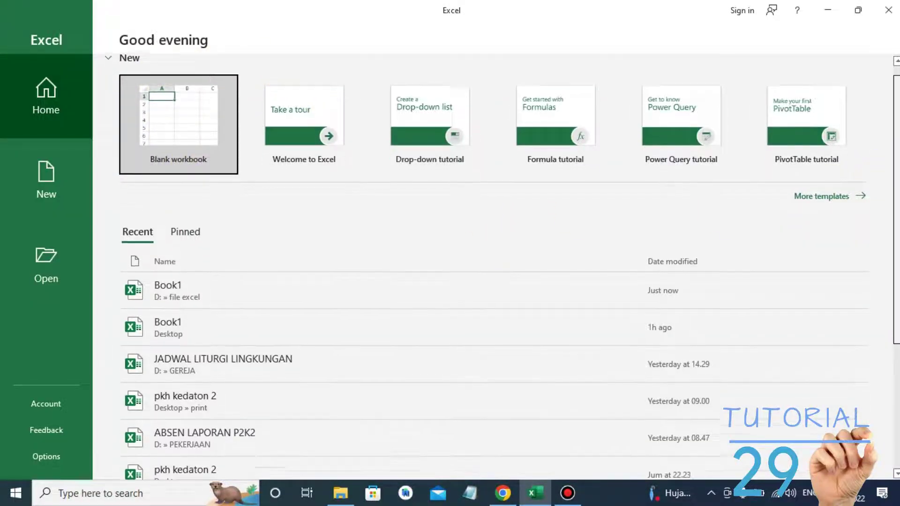
scroll(497, 268, up, 2)
scroll(497, 267, up, 2)
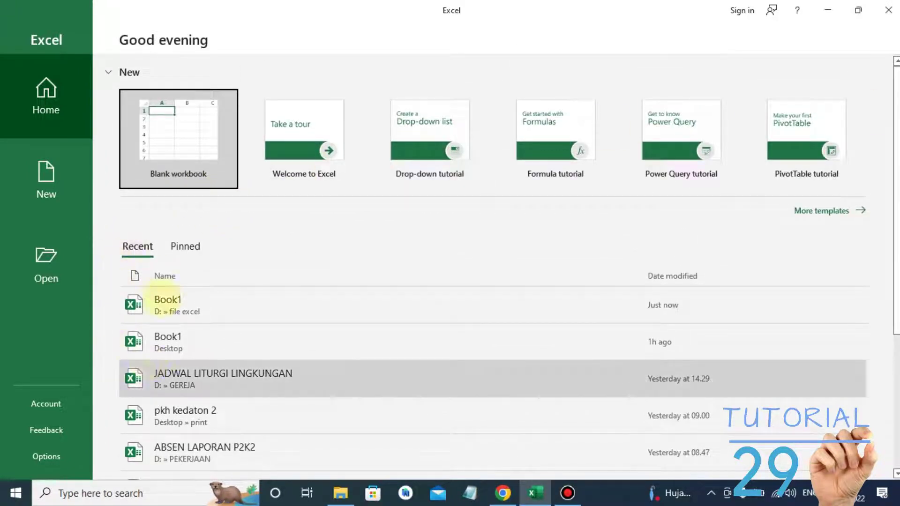
click(41, 282)
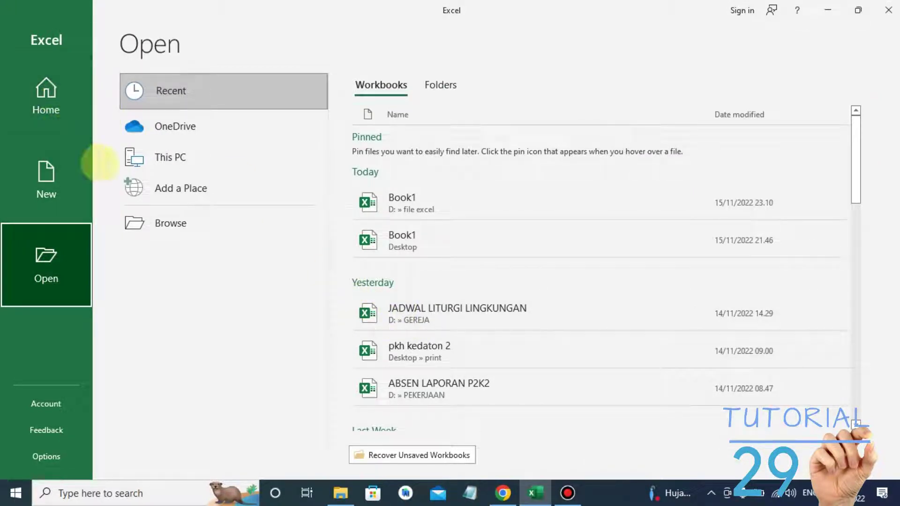
click(56, 97)
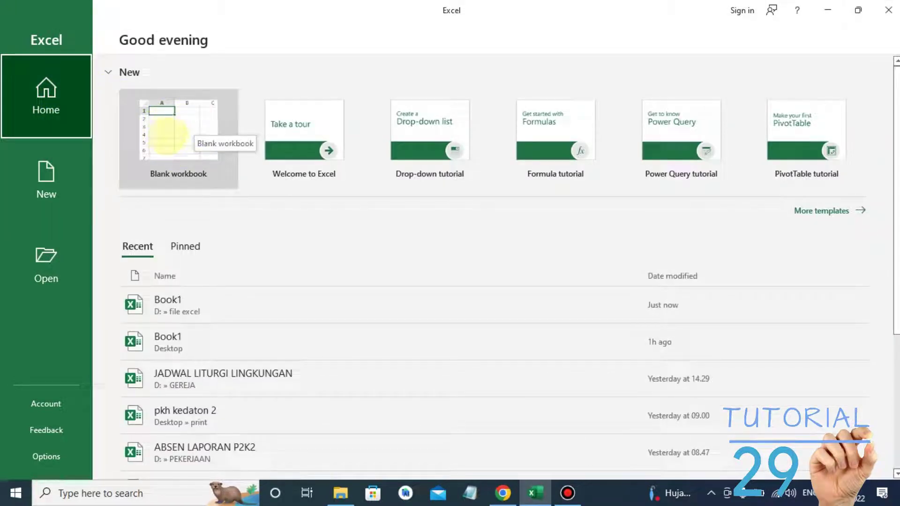
click(167, 122)
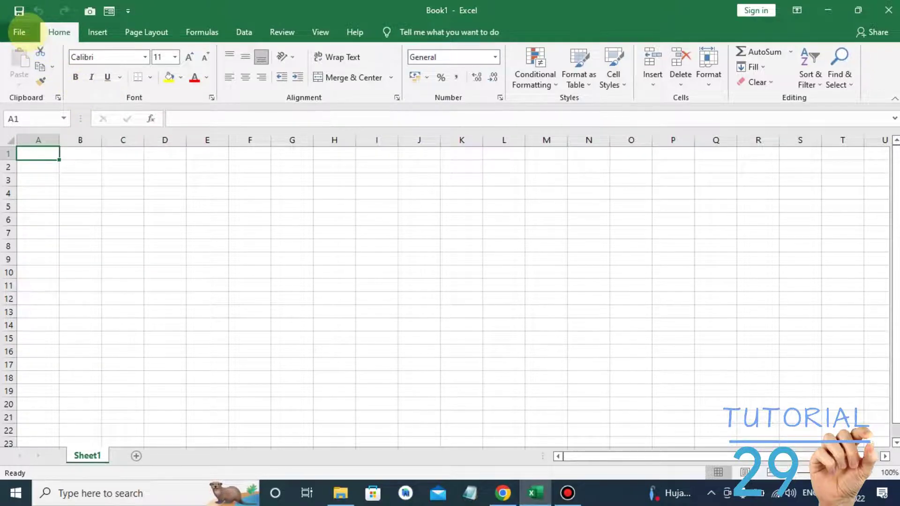
- Turn off "Show the Start screen when this application starts" in the General page of the Excel Options and apply it
click(18, 31)
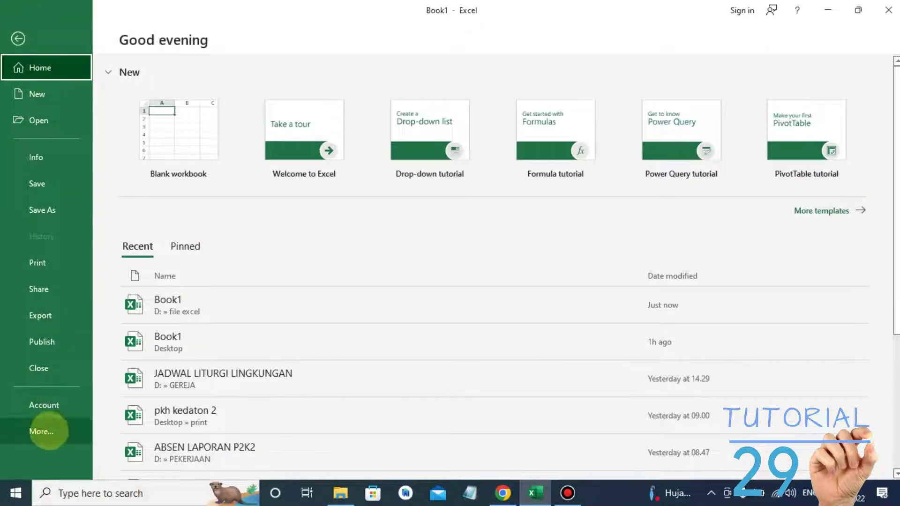
click(47, 431)
click(131, 458)
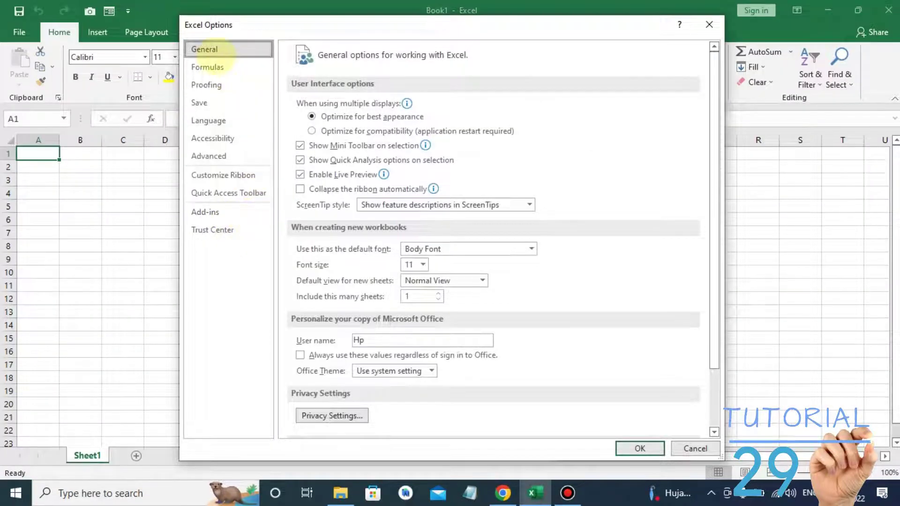
scroll(715, 322, down, 3)
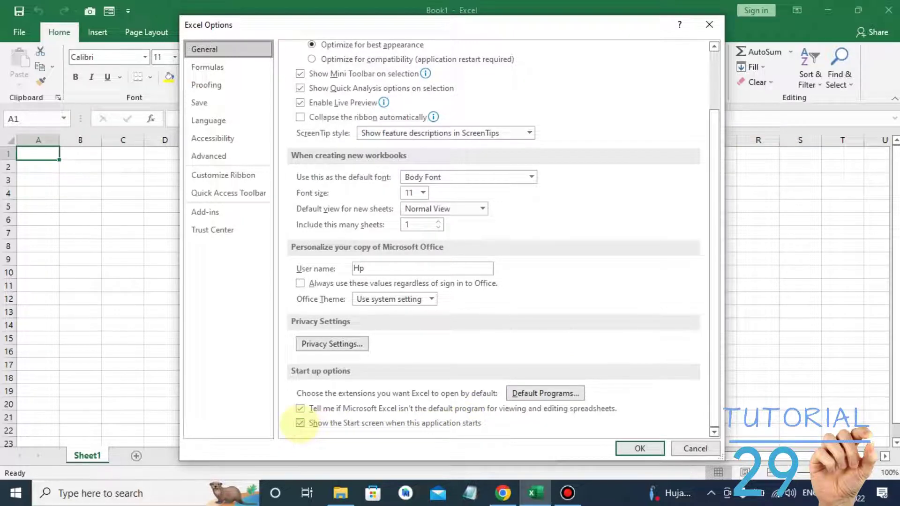
click(300, 423)
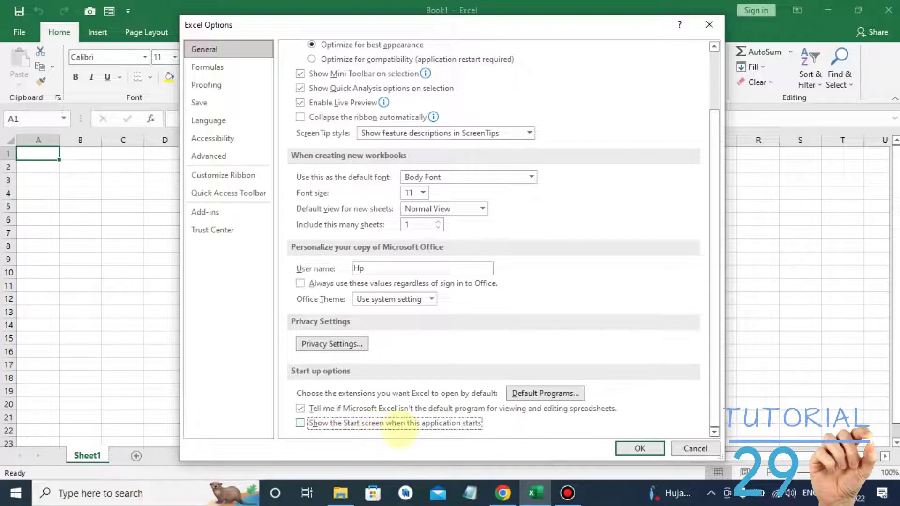
click(636, 447)
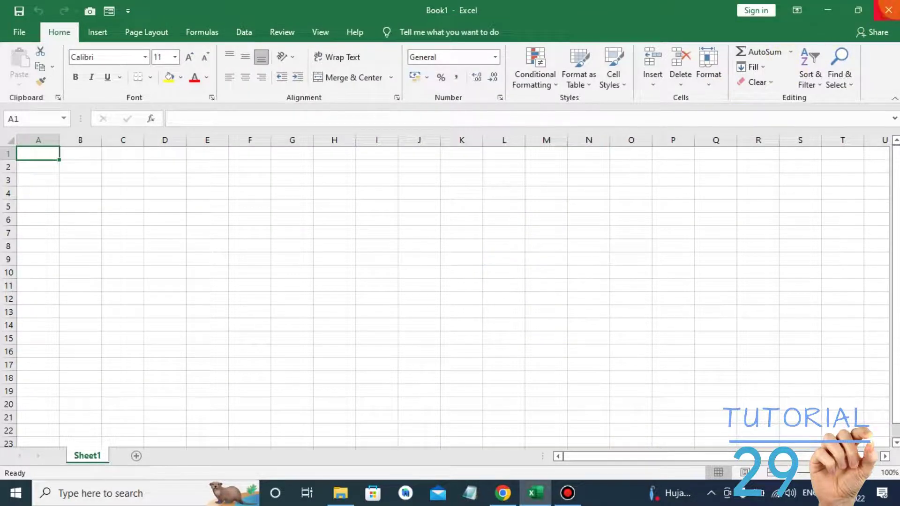
- Close and restart Excel to check its startup view, briefly view the File home page and return to the sheet
click(889, 10)
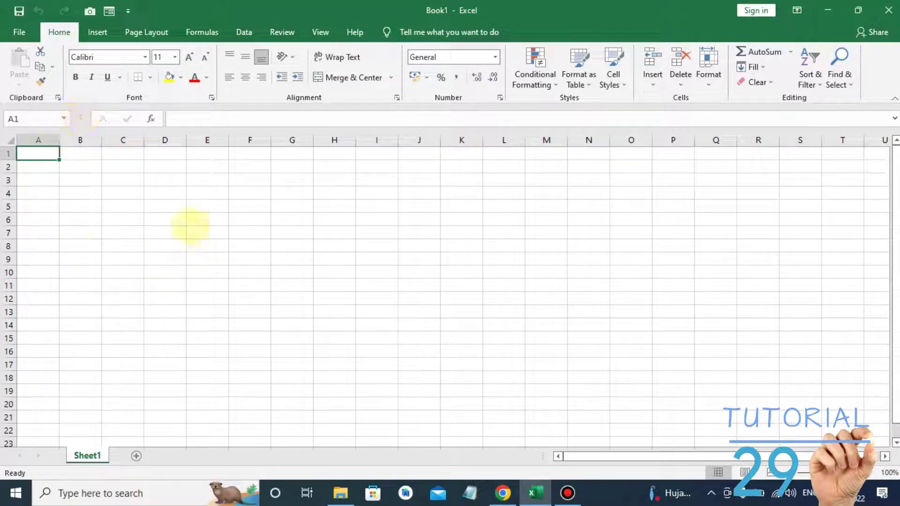
click(19, 32)
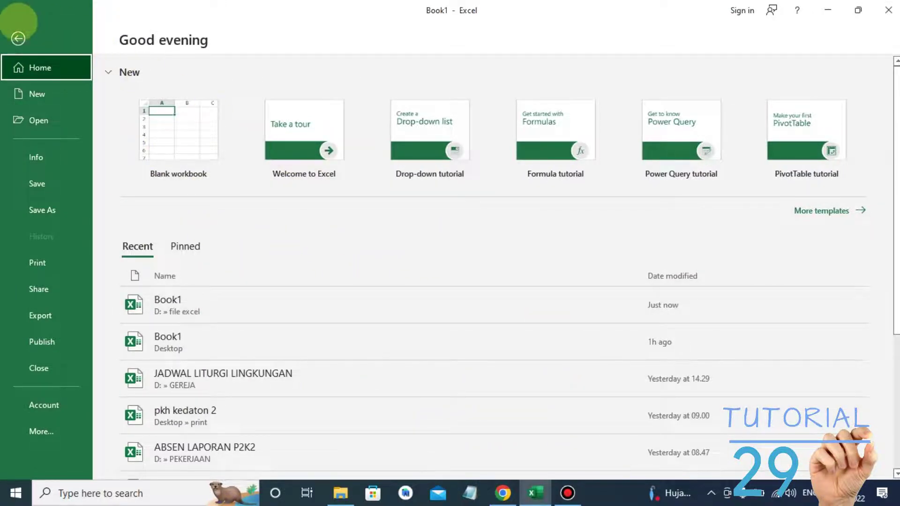
click(18, 38)
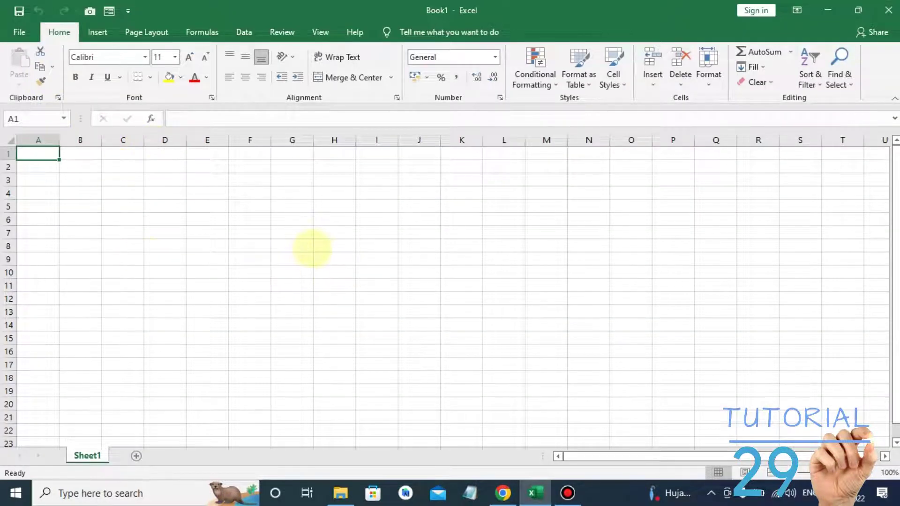